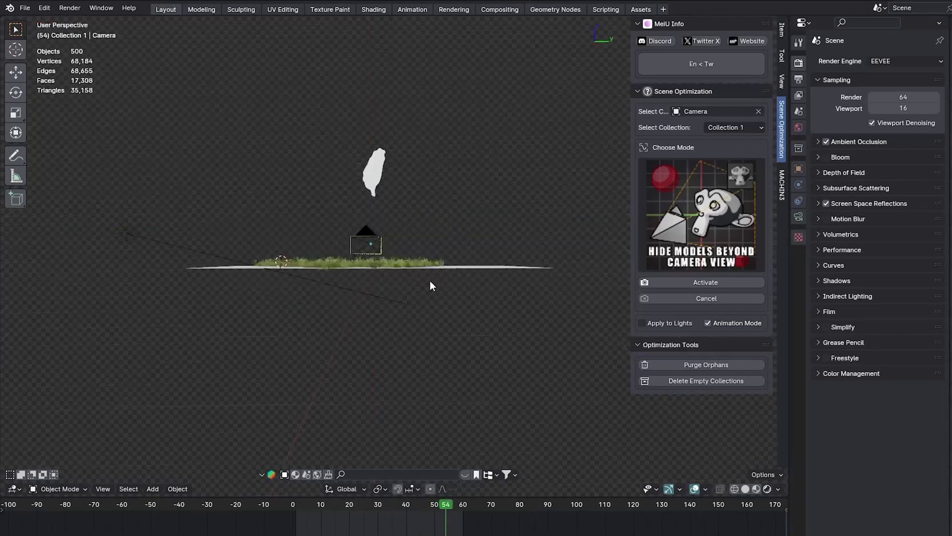
Switch to the camera view and convert the leaf embroidery into stitches on the skirt.
key("grave")
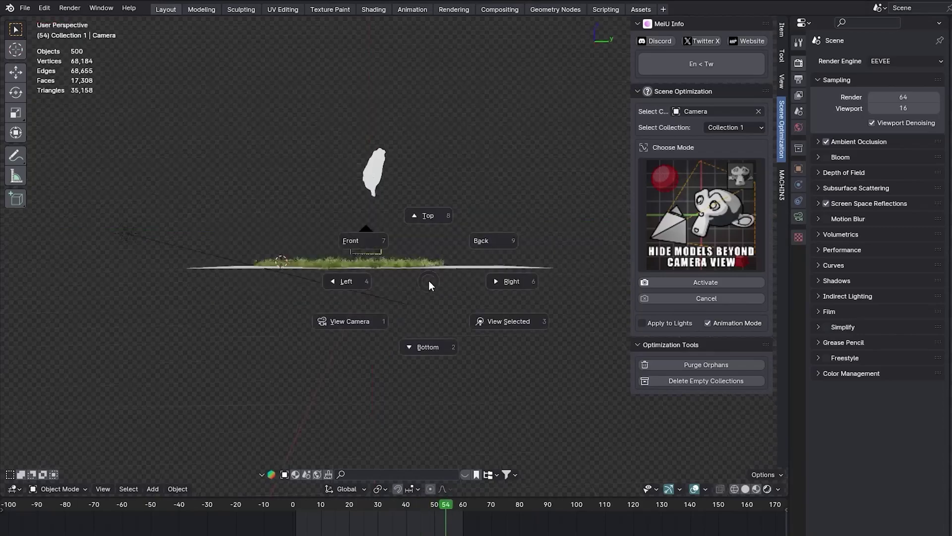
left_click(375, 321)
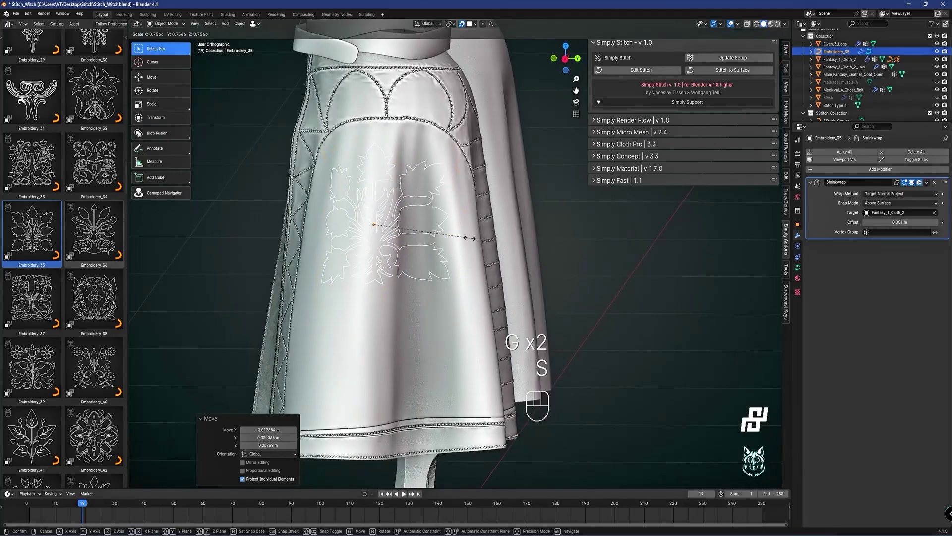
left_click(731, 70)
scroll(540, 381, "up", 3)
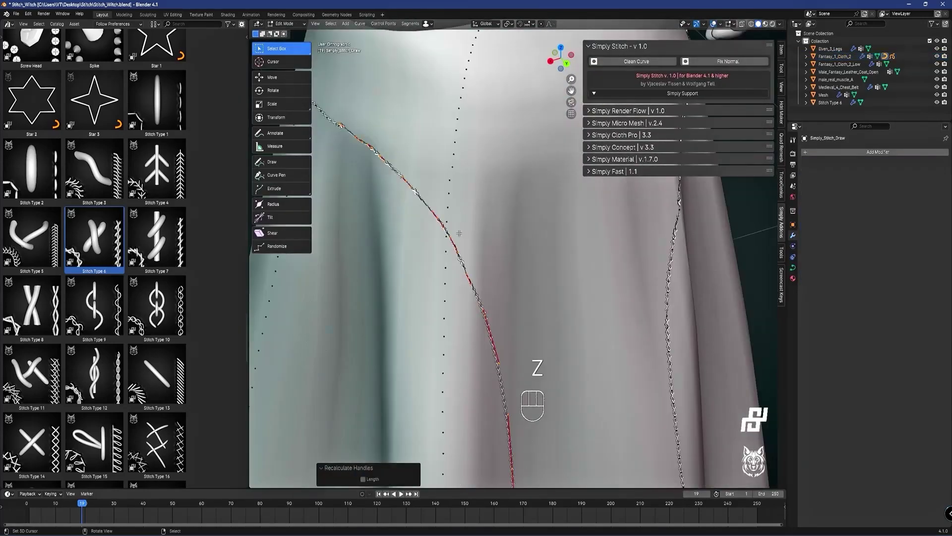
Select the edge loop along the skirt's hem in Edit Mode and begin a loop cut.
key("alt+t")
key("Tab")
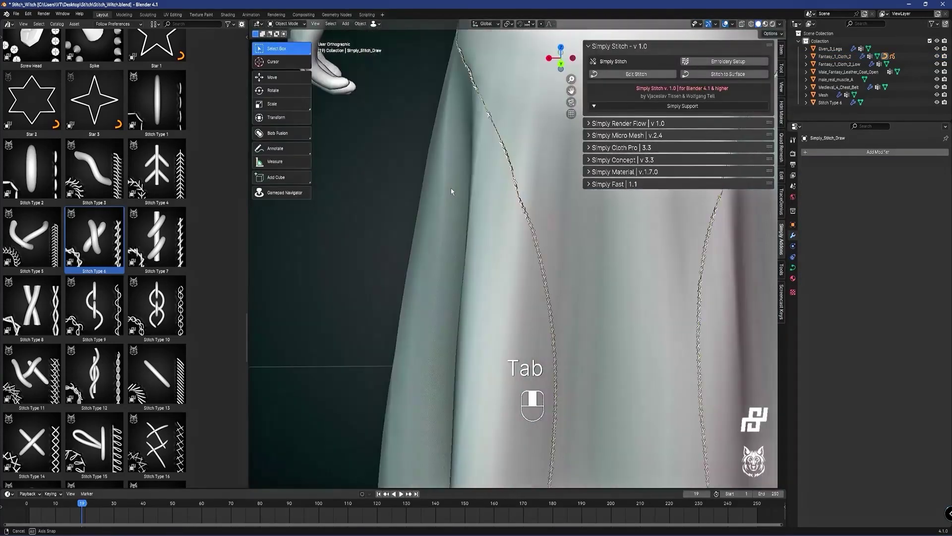
key("Tab")
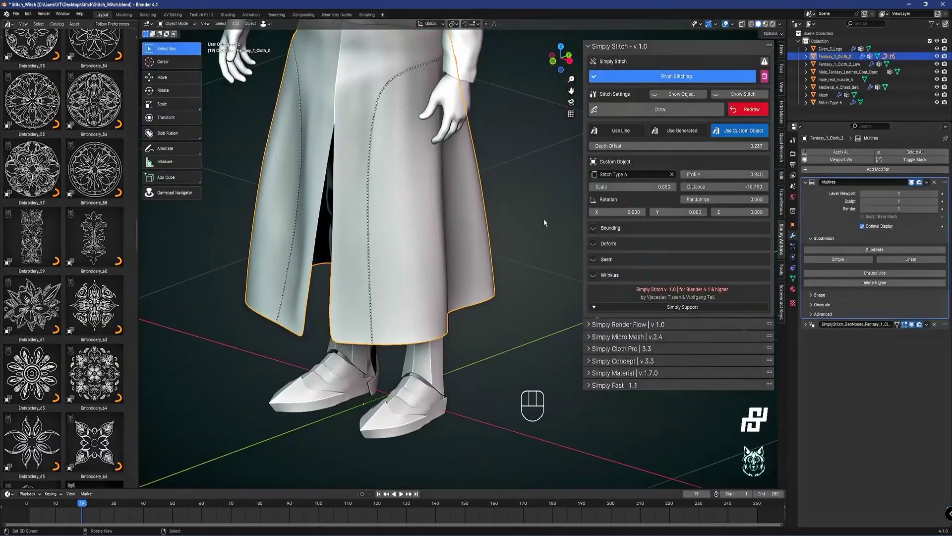
left_click(340, 274, "alt+shift")
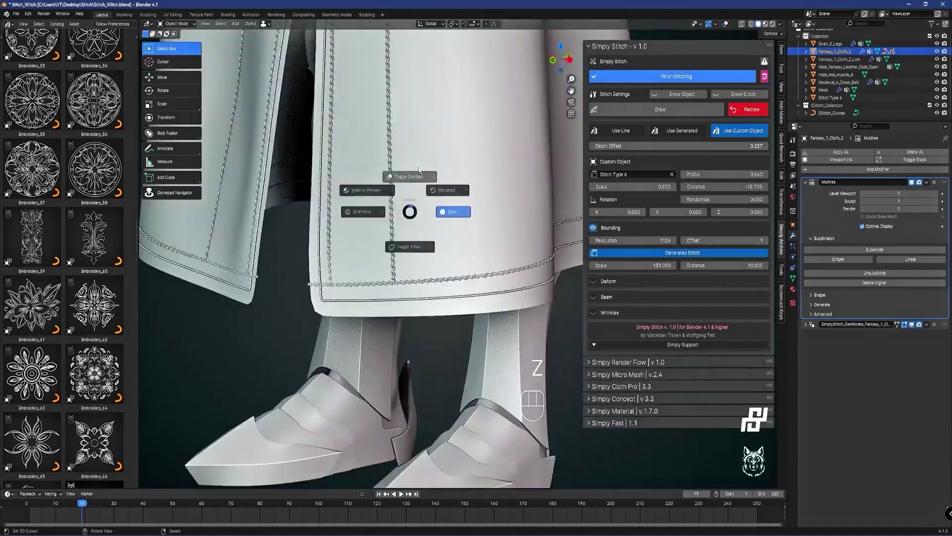
key("ctrl+r")
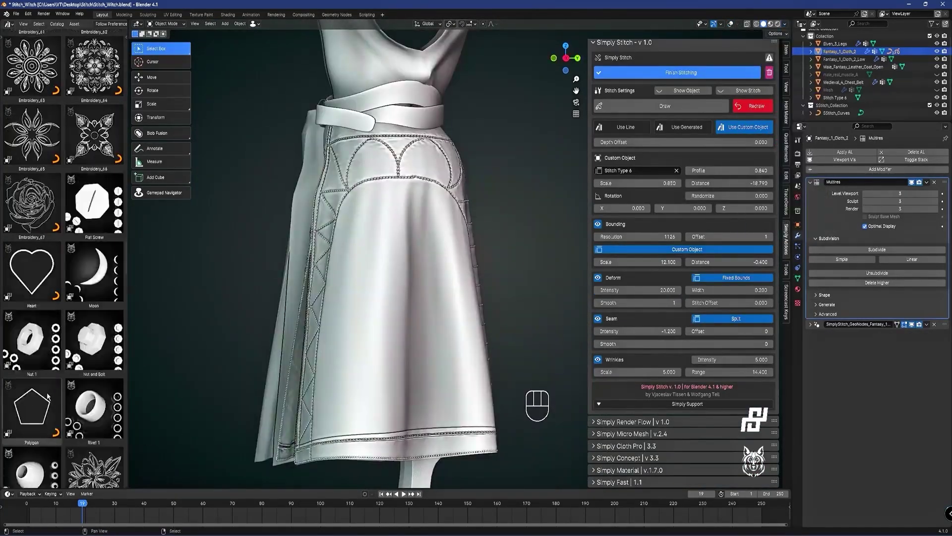
scroll(65, 248, "up", 15)
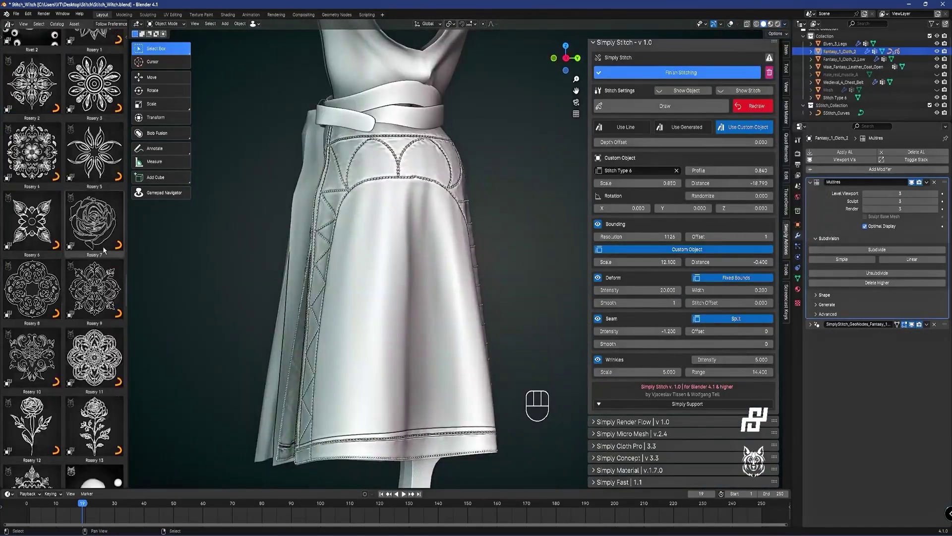
left_click_drag(32, 233, 418, 261)
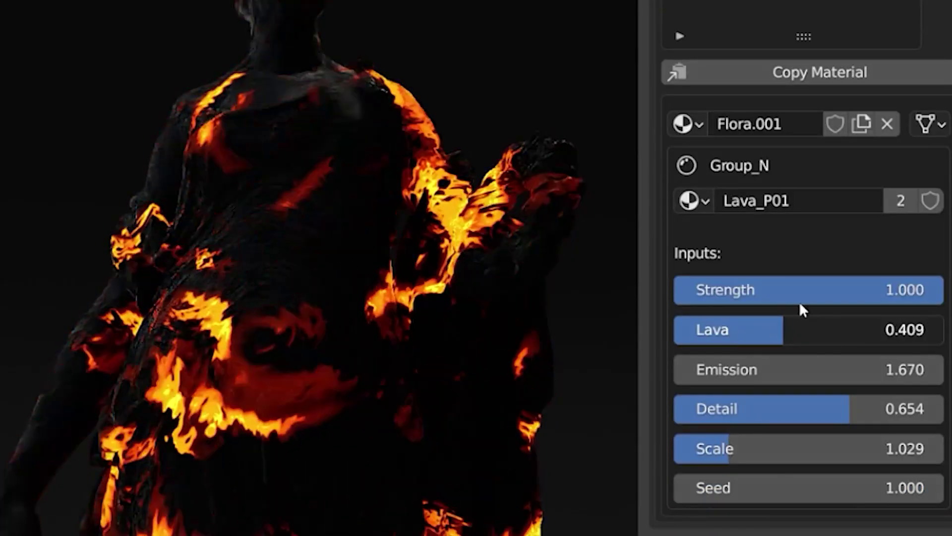
Lower the lava Strength, change the cement base colour to peach, and raise its Roughness.
left_click_drag(801, 303, 677, 302)
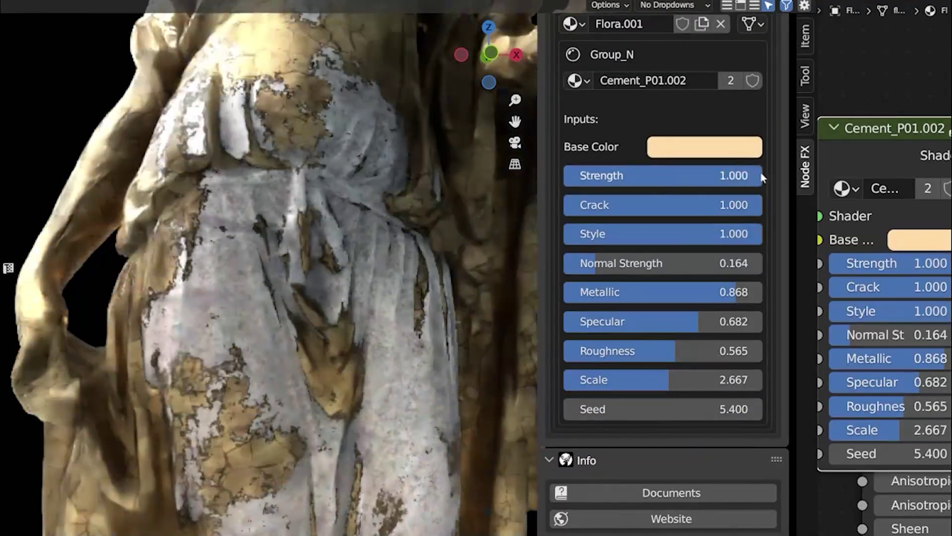
left_click(731, 148)
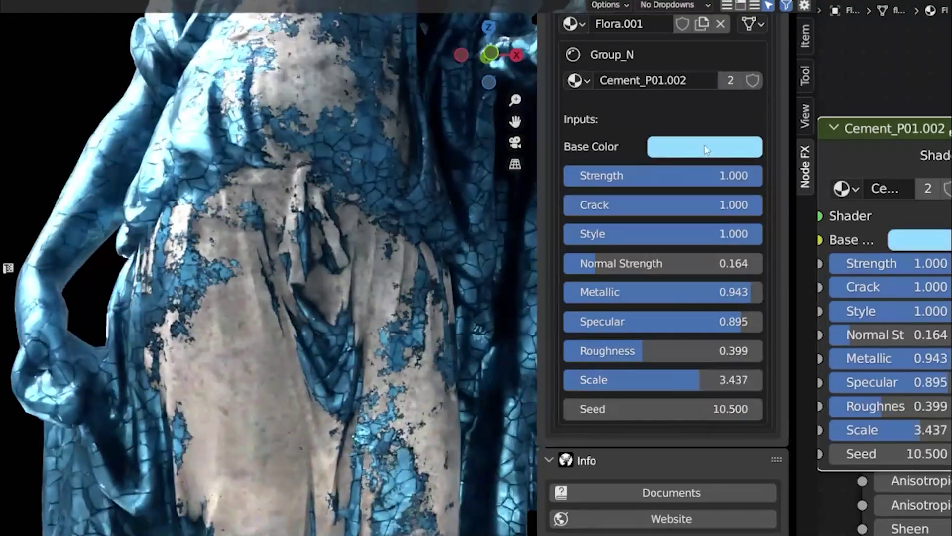
left_click(704, 149)
left_click_drag(694, 205, 626, 214)
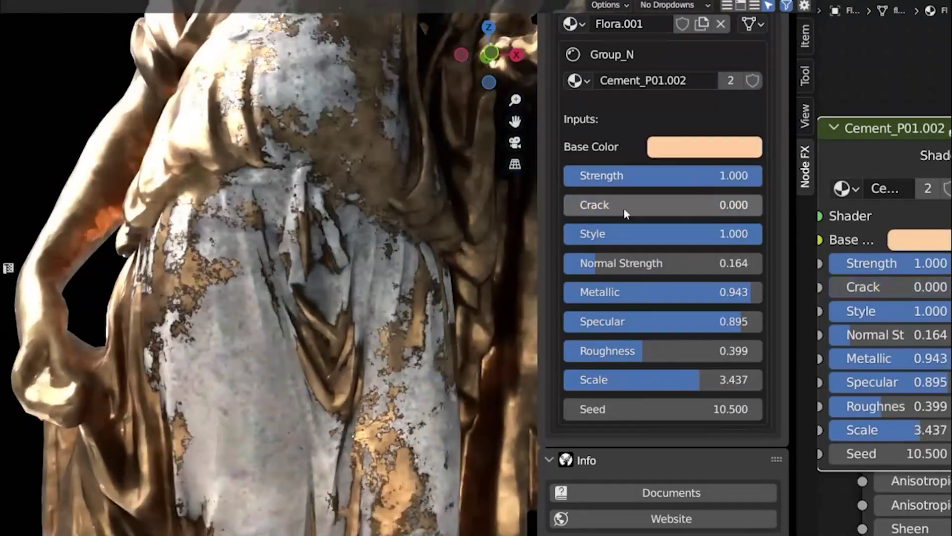
left_click_drag(640, 352, 711, 360)
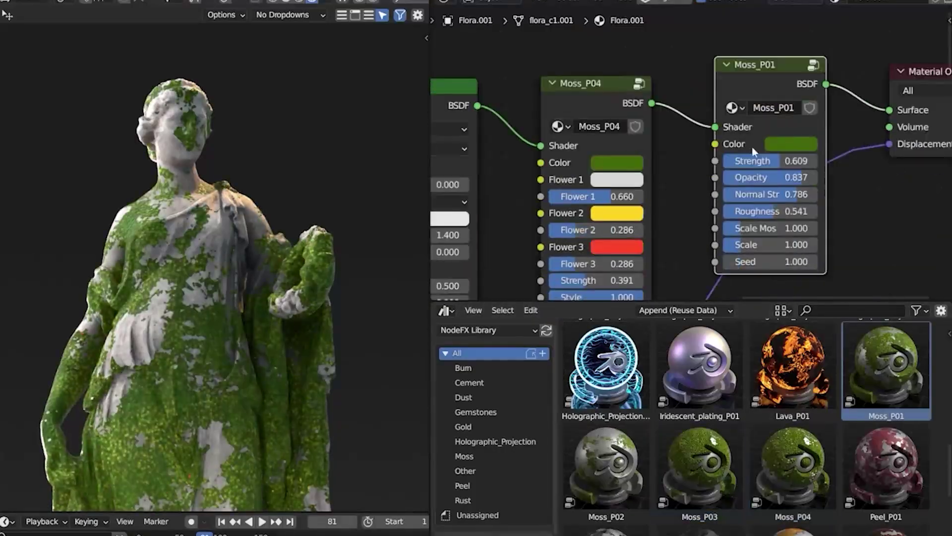
left_click(850, 142)
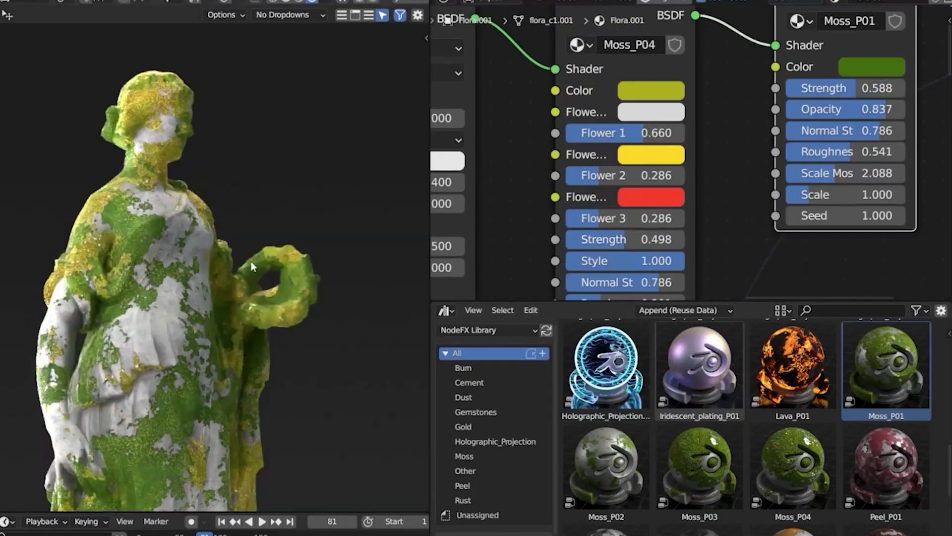
Darken the Moss_P04 colour to olive and add the Gold_P02 material layer.
left_click(651, 91)
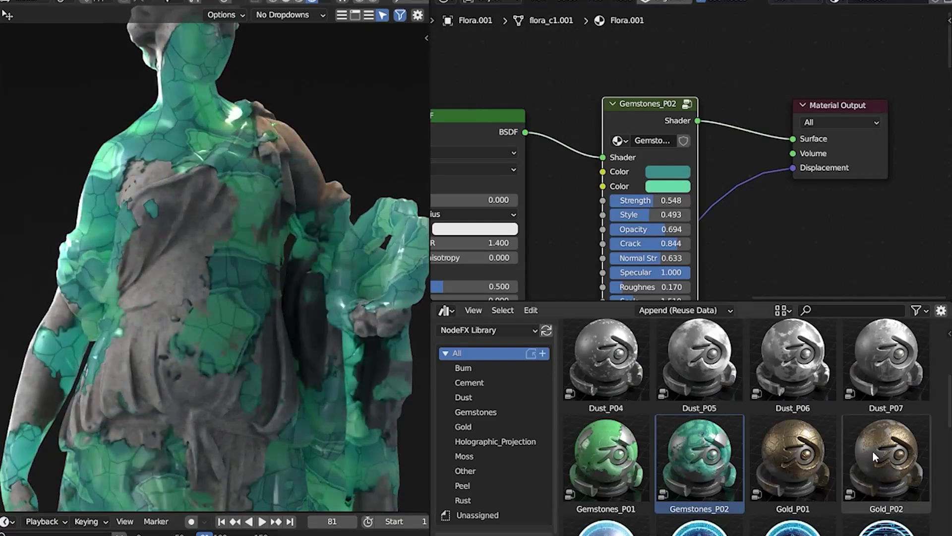
double_click(873, 456)
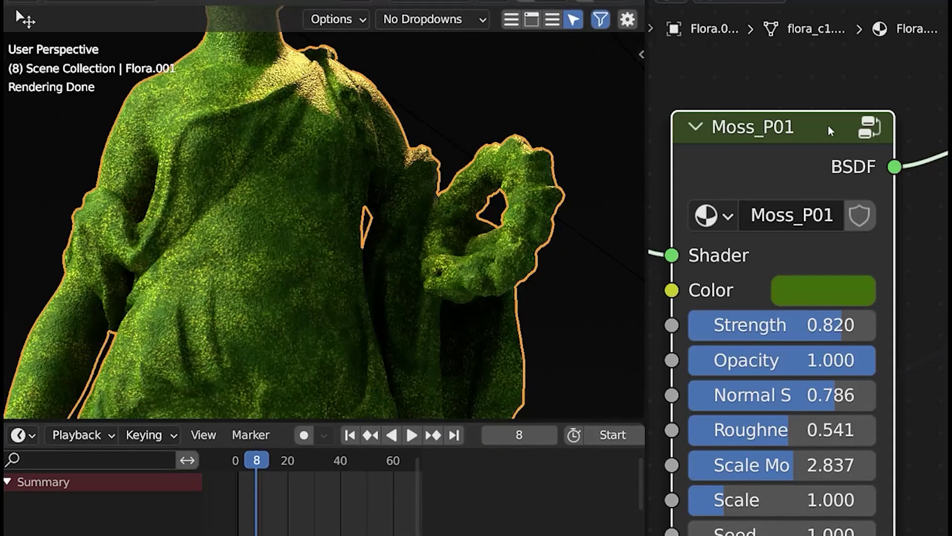
mouse_move(841, 325)
left_mouse_down()
mouse_move(746, 324)
mouse_move(848, 325)
left_mouse_up()
Keyframe the moss Strength at two values and play back the animation.
right_click(776, 327)
key("i")
right_click(774, 325)
left_click(724, 239)
key("space")
left_click(299, 464)
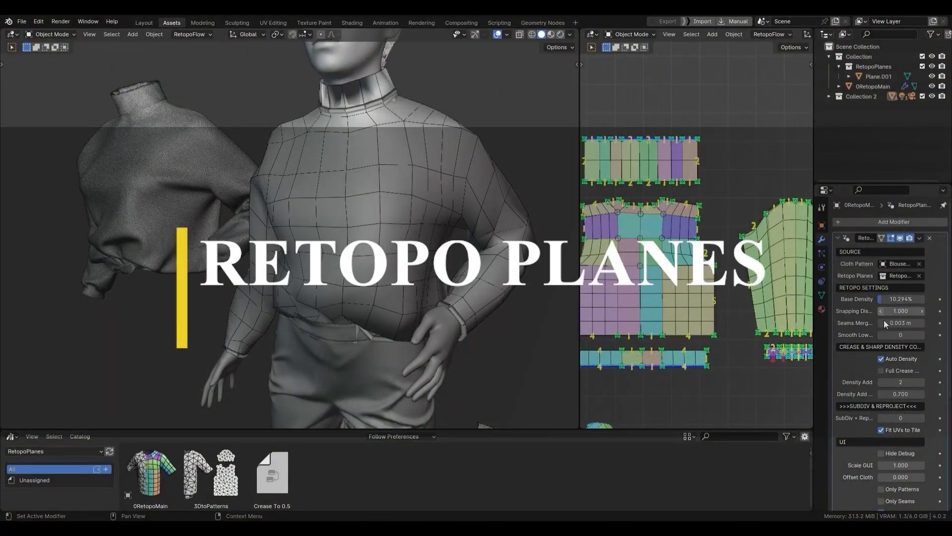
Raise the subdivision level to 2, add an armhole edge loop, and move pattern vertices along X.
left_click(922, 418)
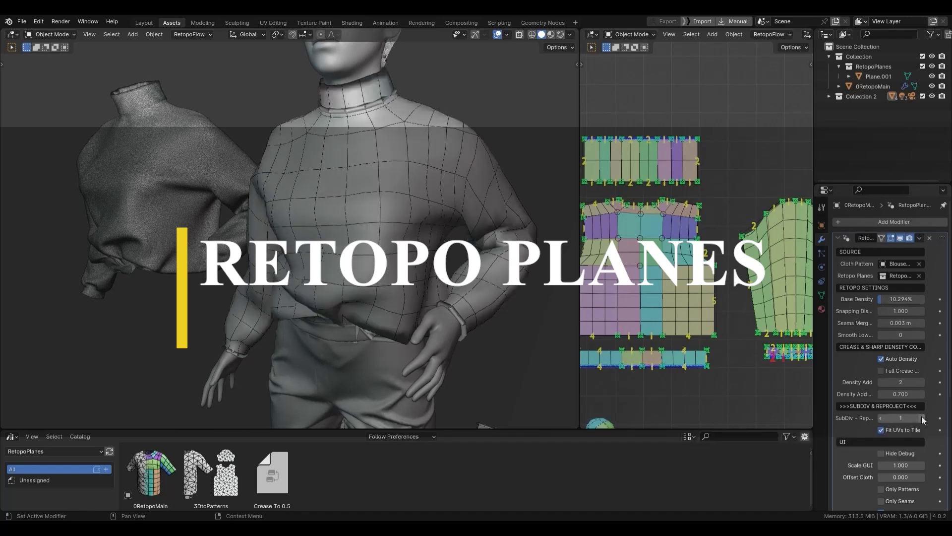
left_click(922, 418)
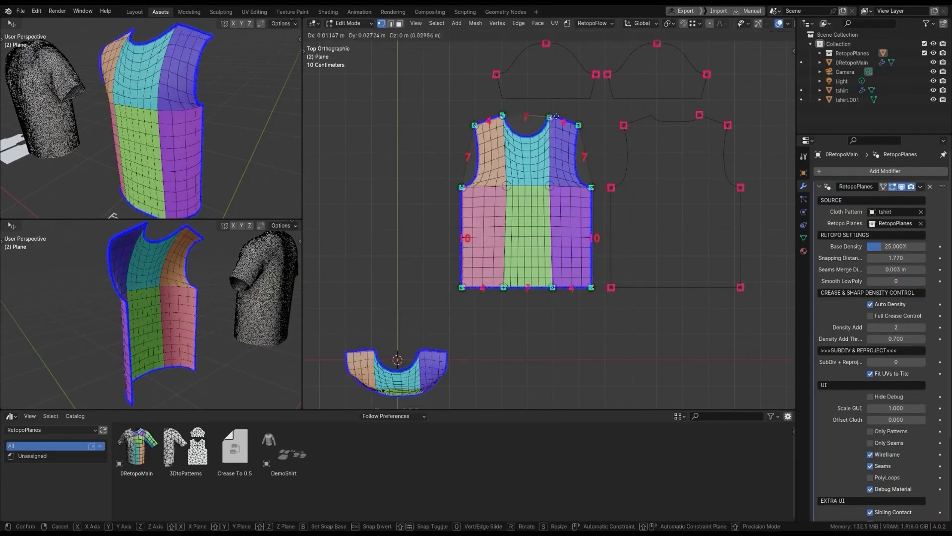
left_click(468, 164)
key("g")
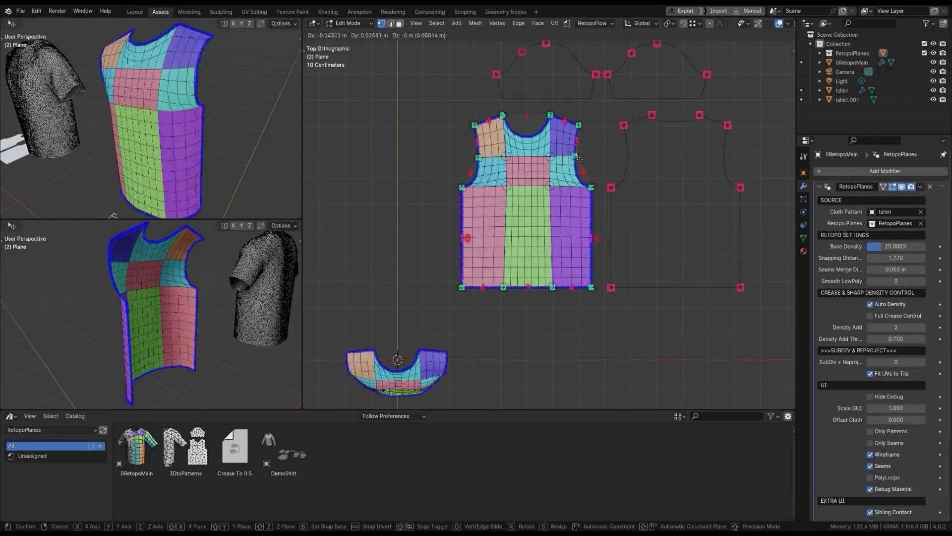
key("g")
key("x")
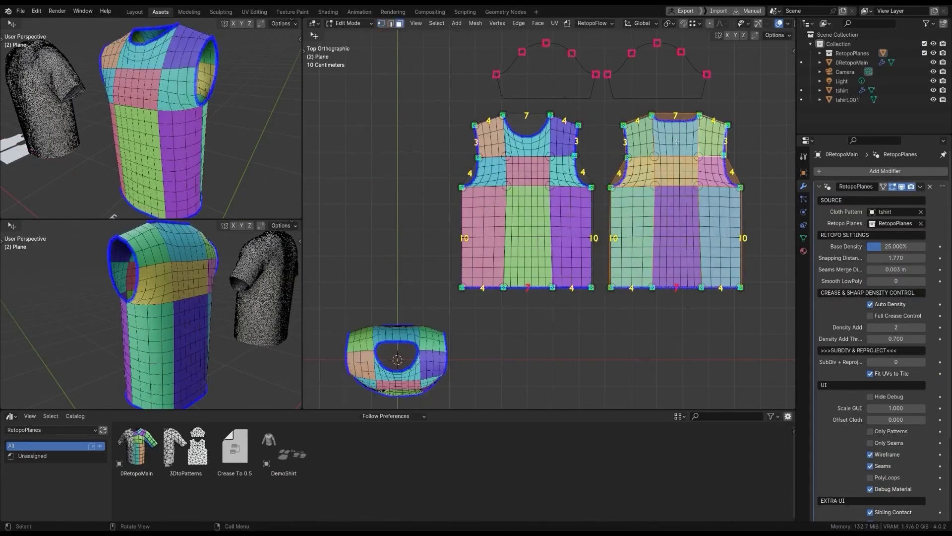
Duplicate faces into the sleeve pattern, mark sharp edges, and export the sweater as OBJ.
key("shift+d")
left_click(663, 104)
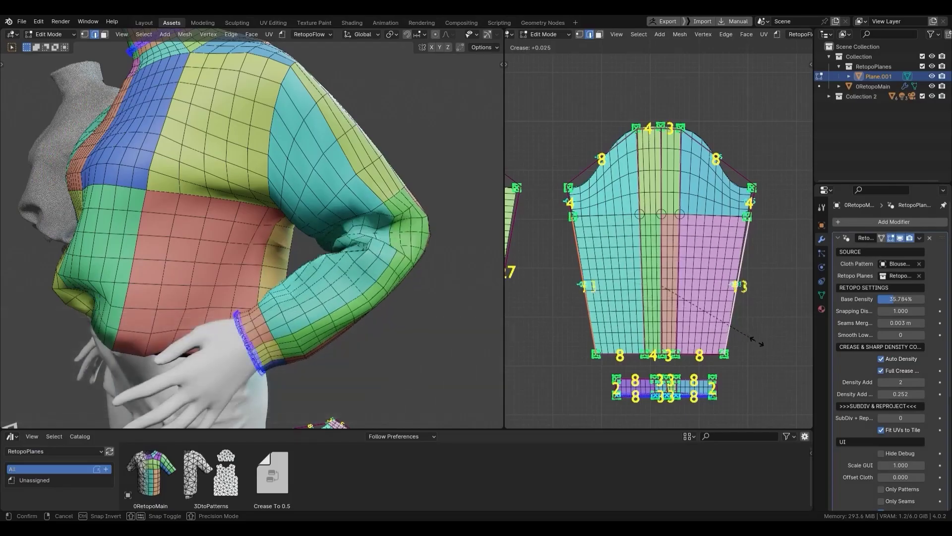
scroll(311, 236, "up", 5)
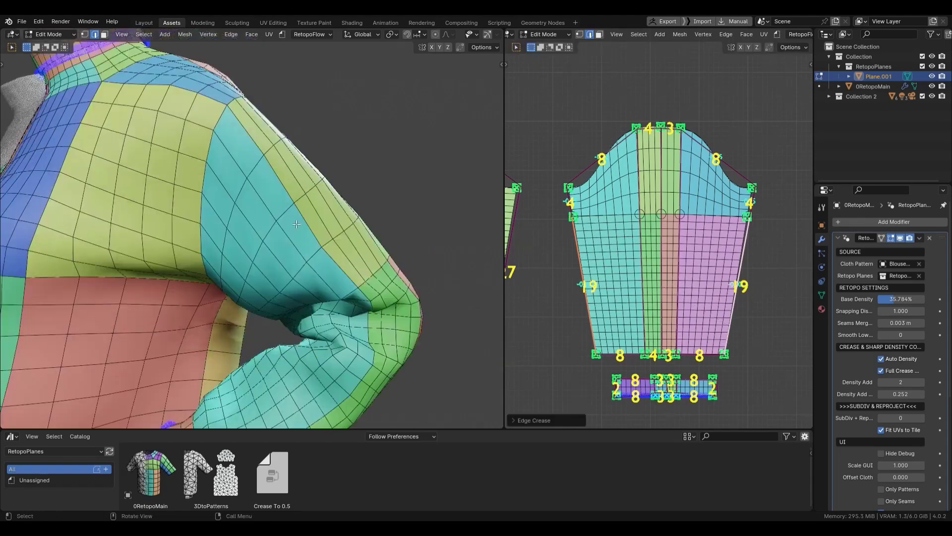
middle_click_drag(303, 230, 311, 236)
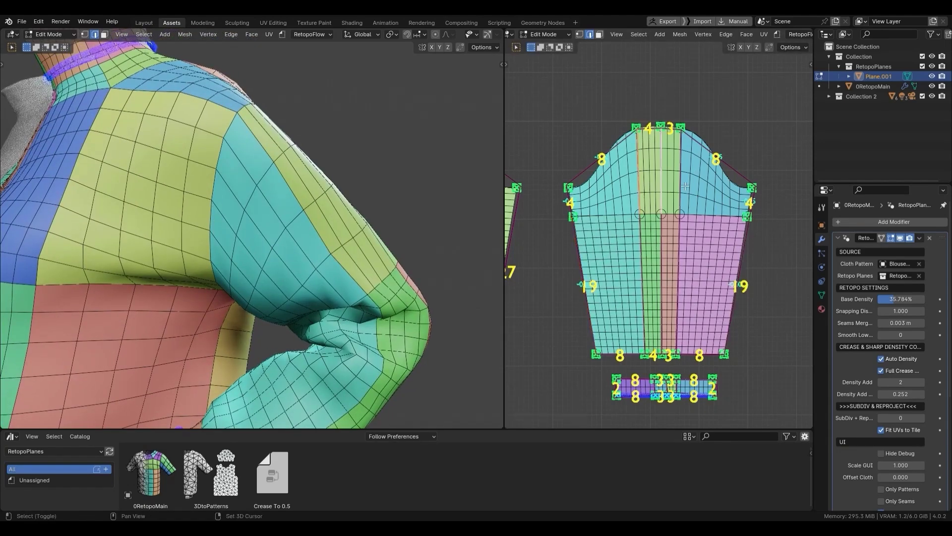
key("ctrl+e")
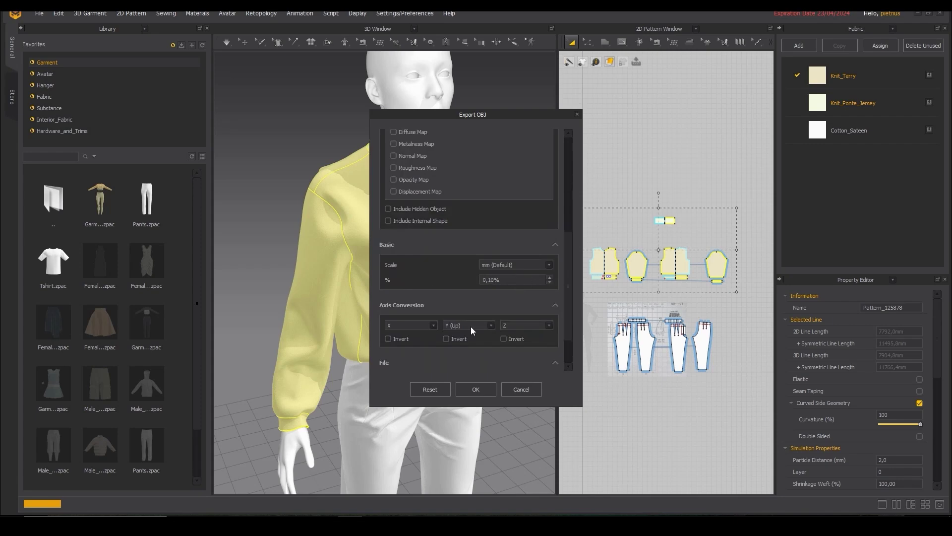
left_click(475, 389)
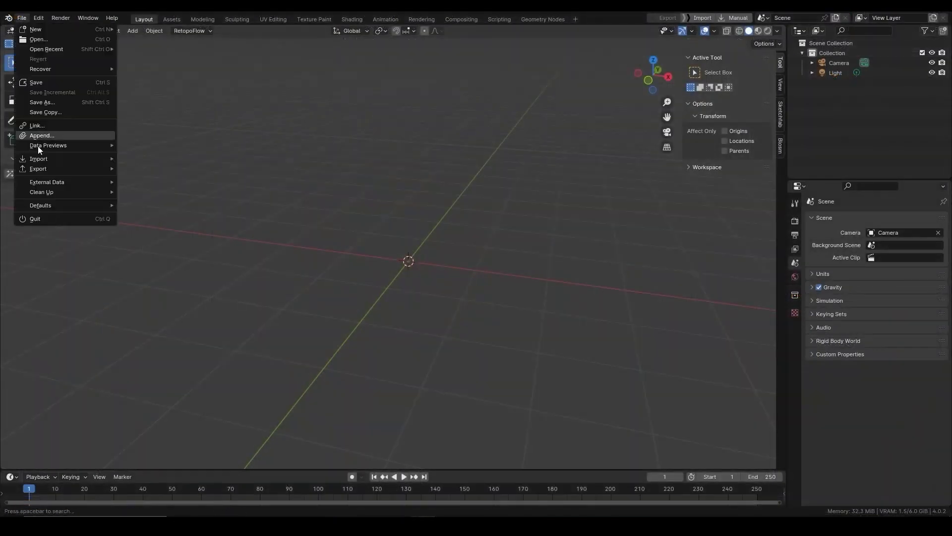
left_click(205, 265)
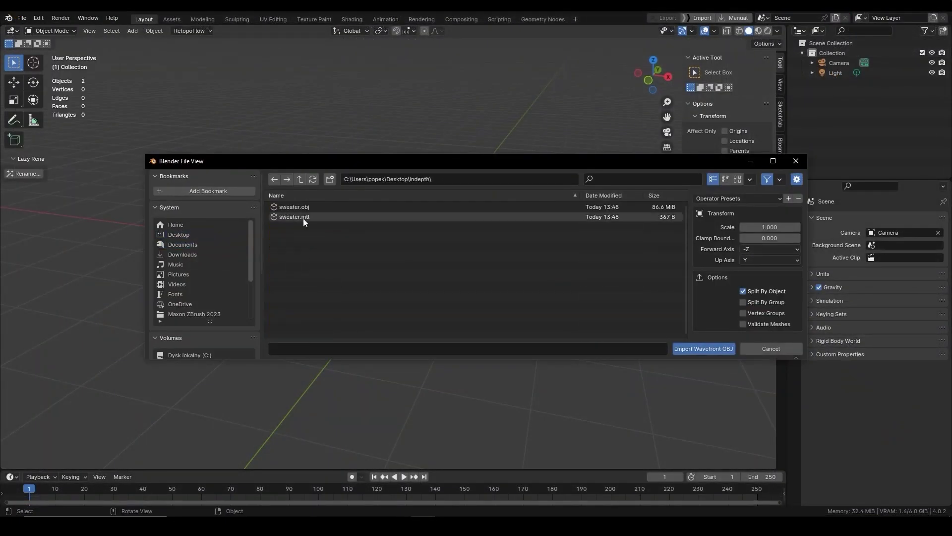
Import sweater.obj, drop the 3DtoPatterns asset on it, and apply its transforms.
left_click(295, 206)
left_click(703, 349)
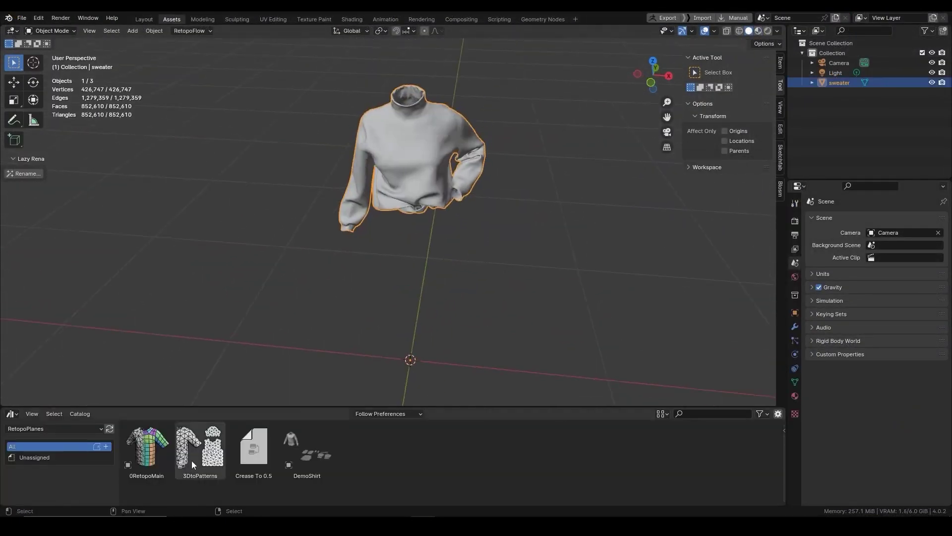
left_click_drag(194, 465, 400, 200)
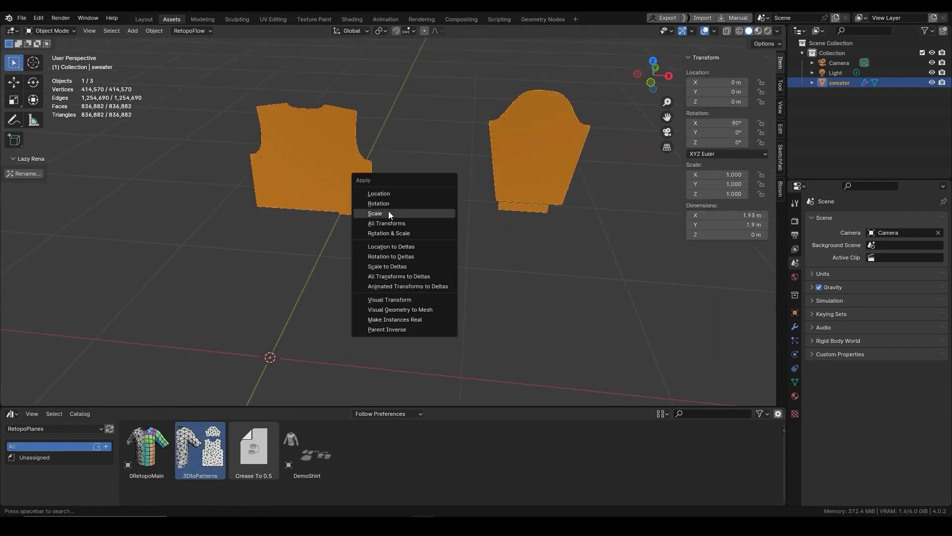
left_click(401, 204)
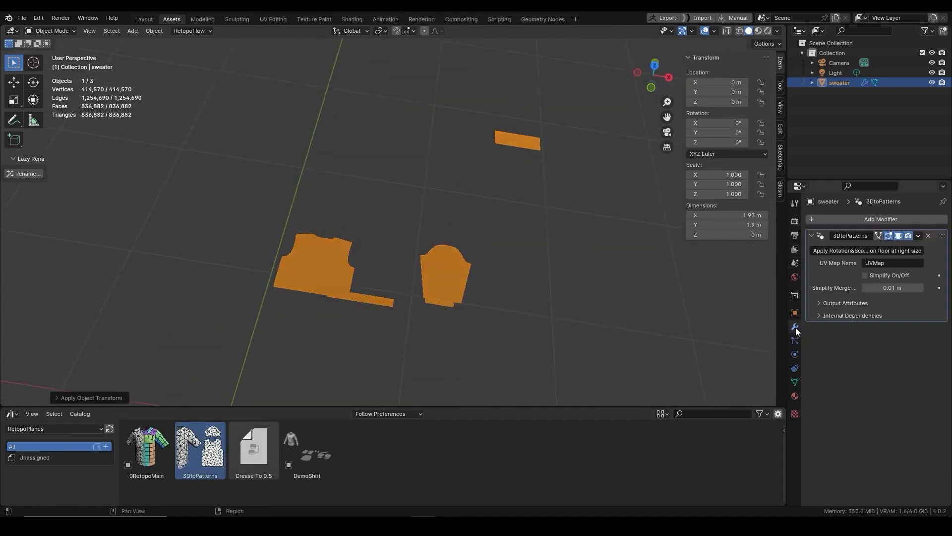
In UV Editing, mark seams from the UV islands and enable UV sync selection.
left_click(273, 19)
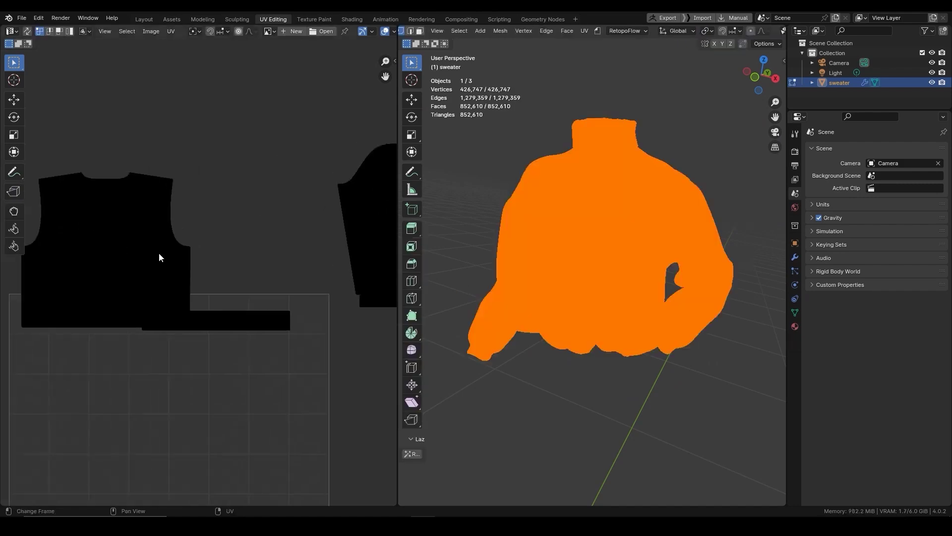
left_click(171, 30)
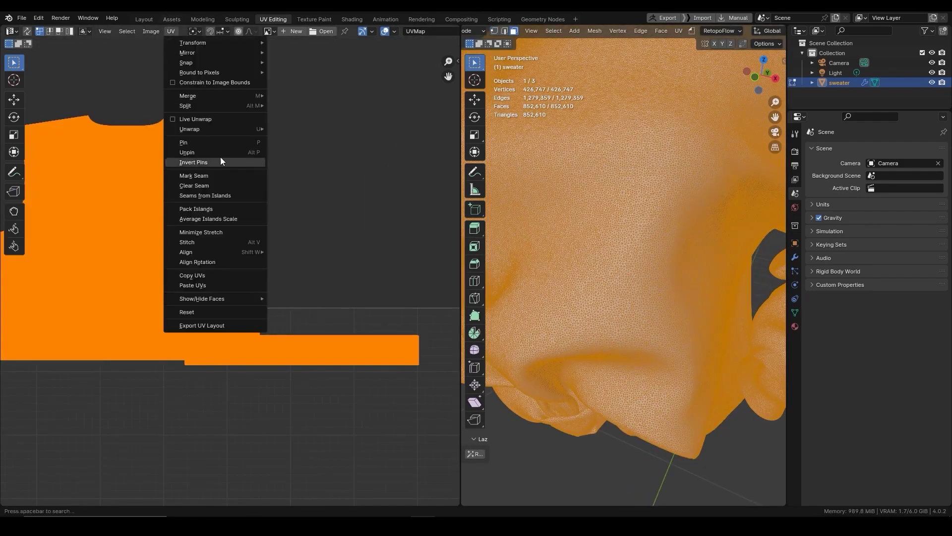
left_click(205, 196)
key("alt+a")
scroll(511, 278, "down", 5)
middle_click_drag(511, 279, 684, 268)
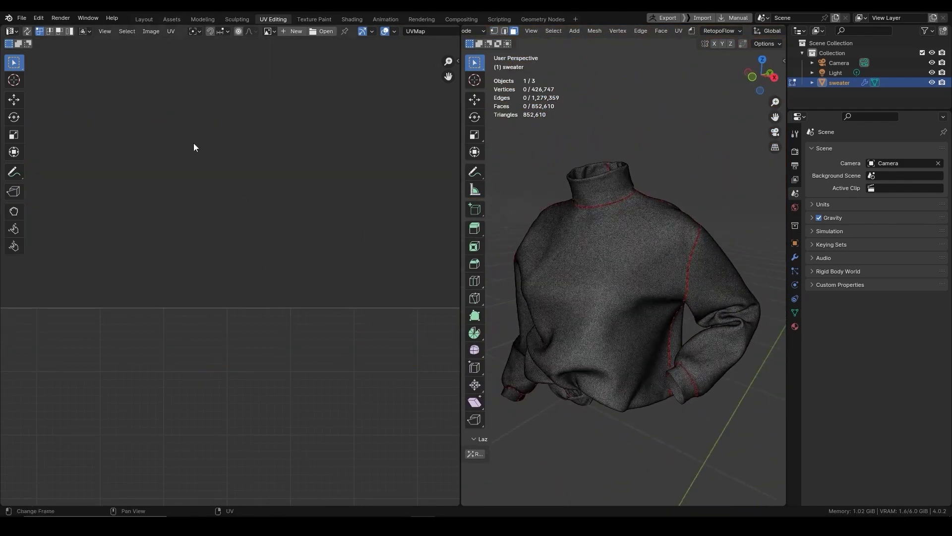
left_click(27, 30)
Select the torso and sleeve islands and slide the sleeve UV island sideways along X.
key("l")
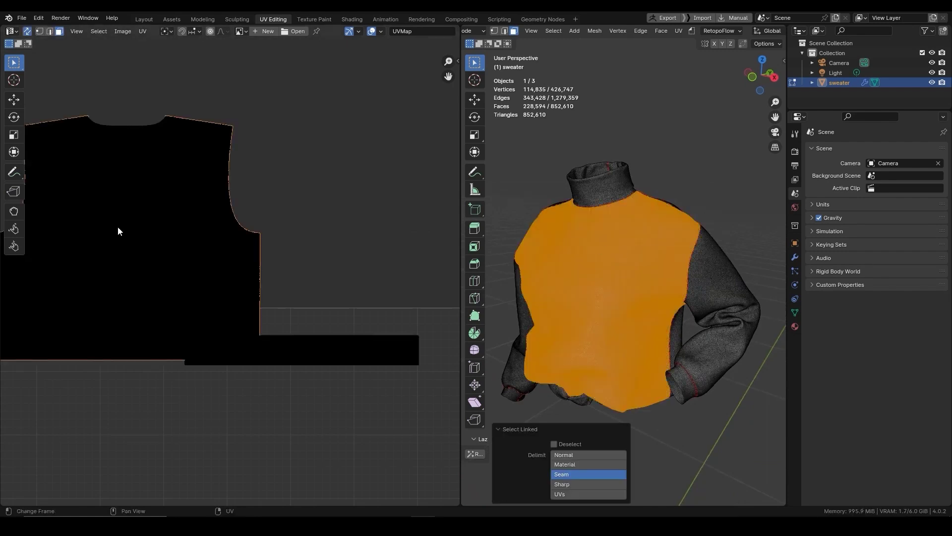
scroll(267, 234, "down", 5)
key("g")
left_click(139, 236)
key("alt+a")
key("l")
middle_click_drag(424, 277, 331, 279)
key("g")
key("x")
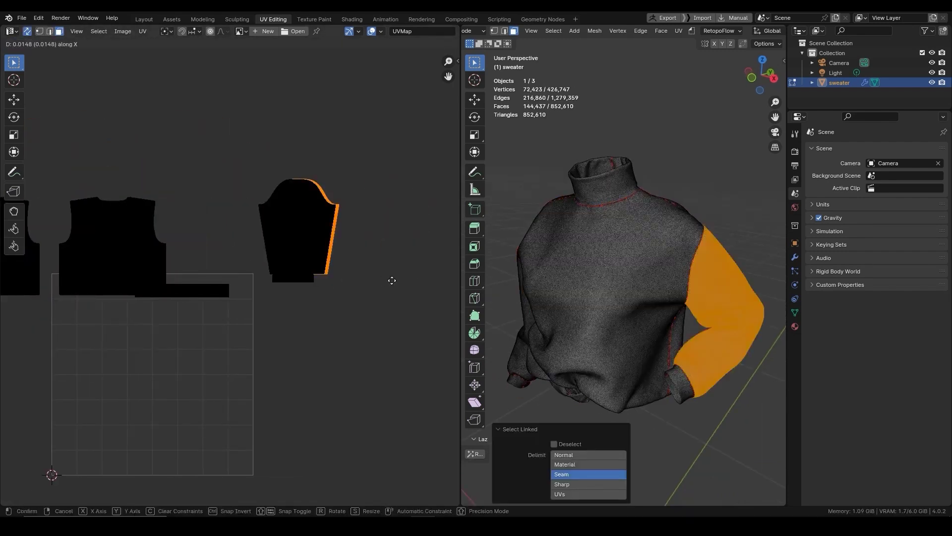
left_click(392, 280)
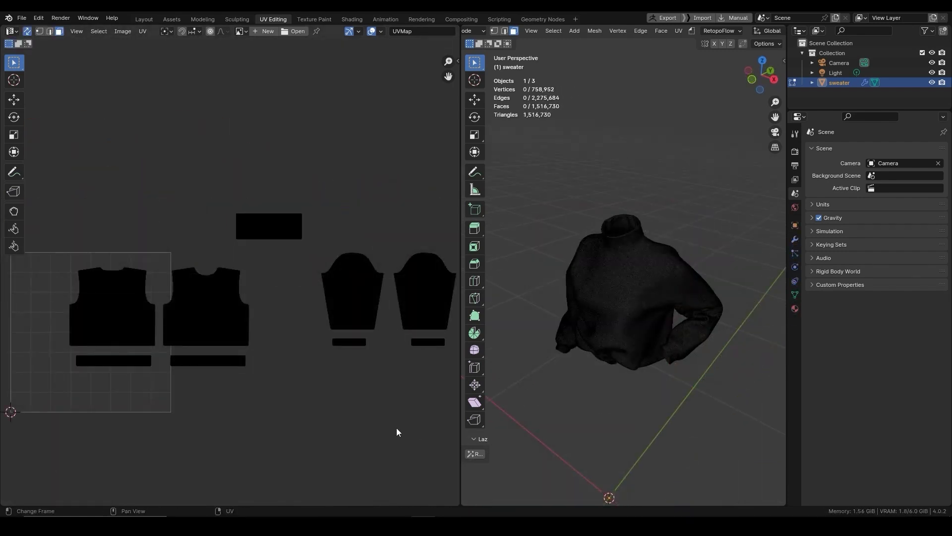
key("a")
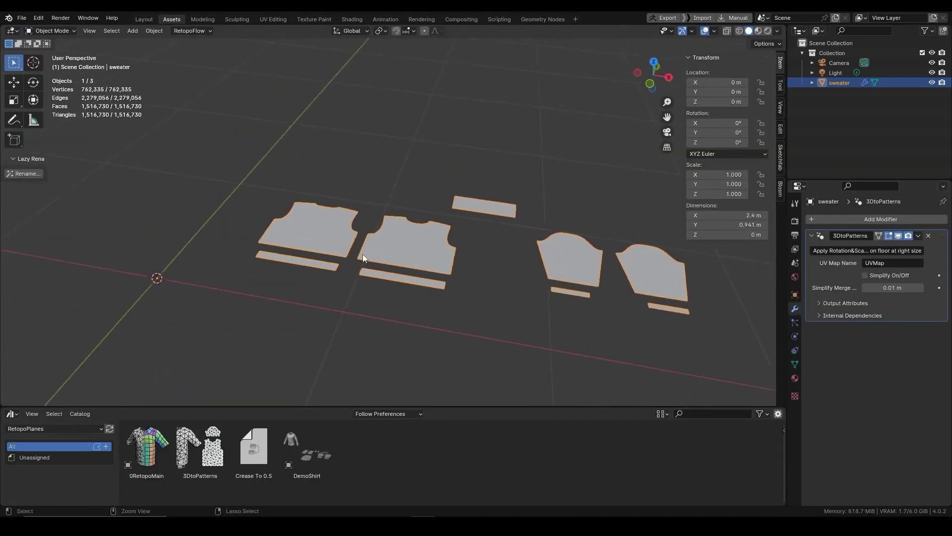
Change the 3DtoPatterns UV Map Name from UVMap2 back to UVMap.
left_click(908, 263)
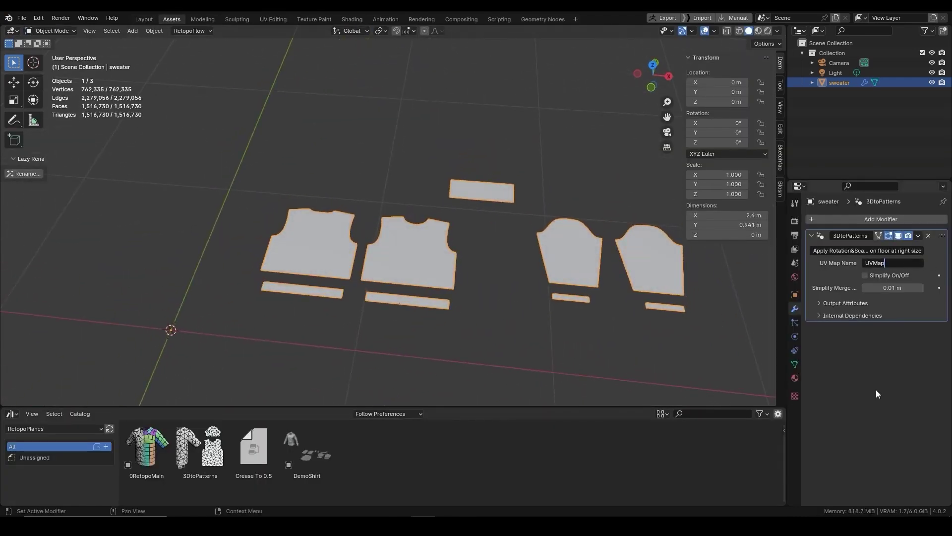
left_click(795, 364)
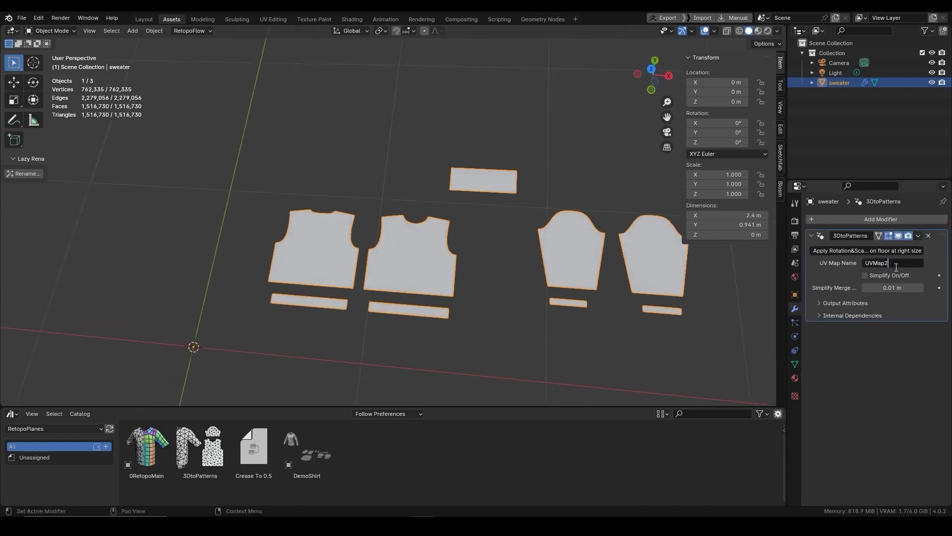
key("Return")
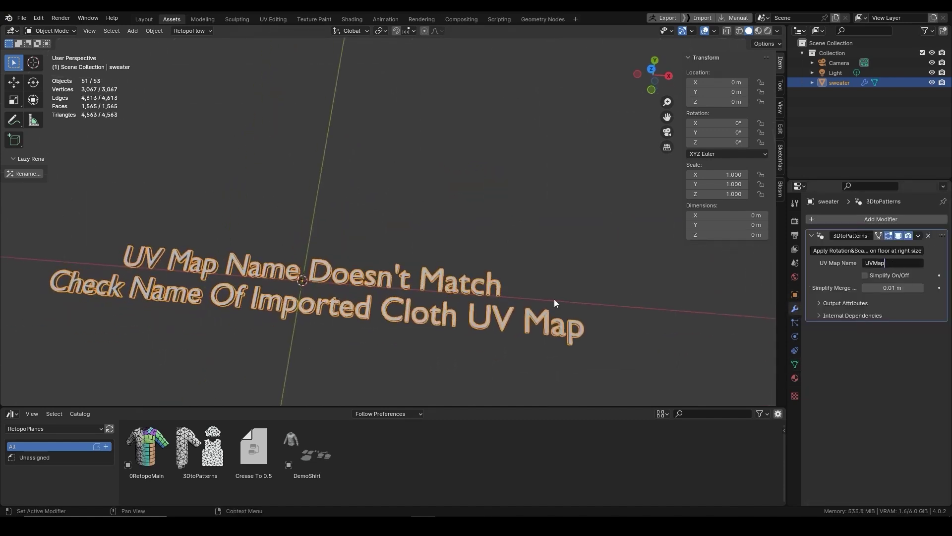
key("Return")
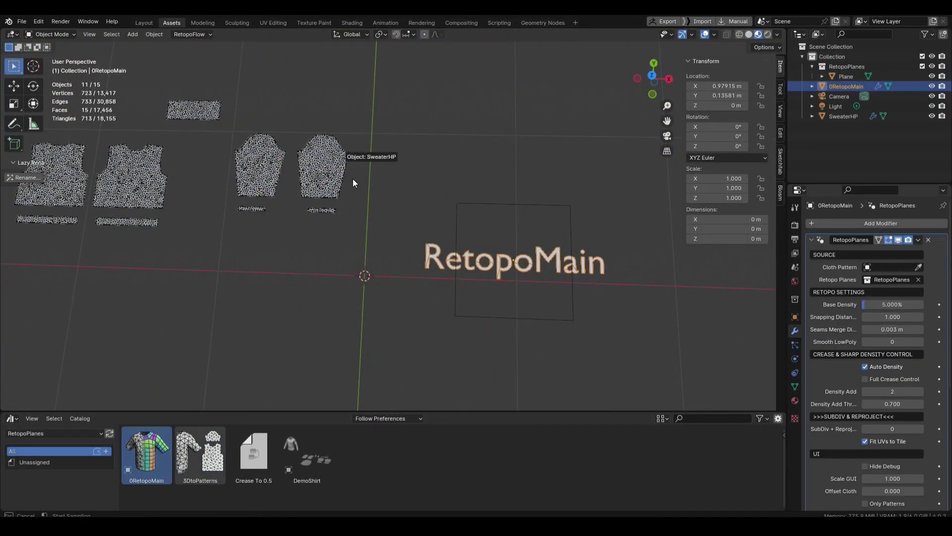
Fit the Plane to the pattern outline by pulling its corner out and adding a loop cut.
left_click(529, 214)
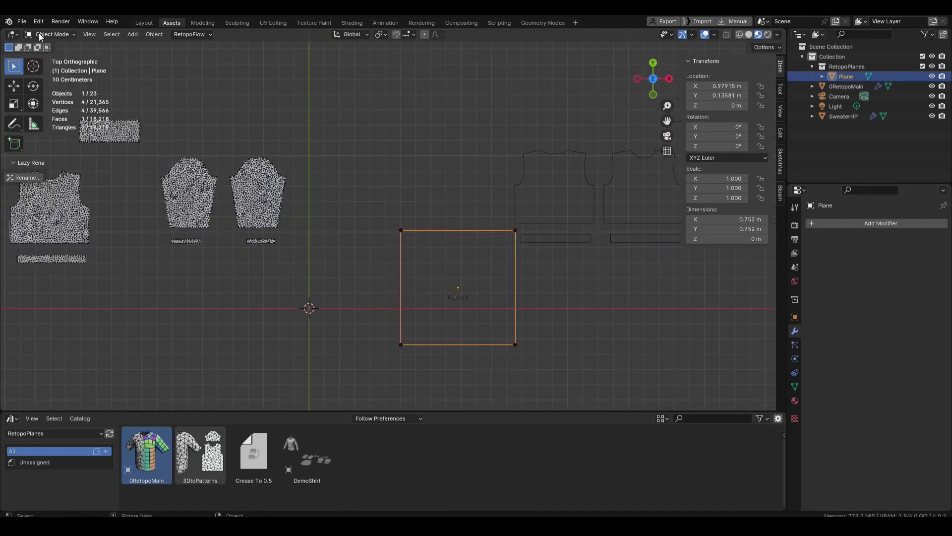
key("a")
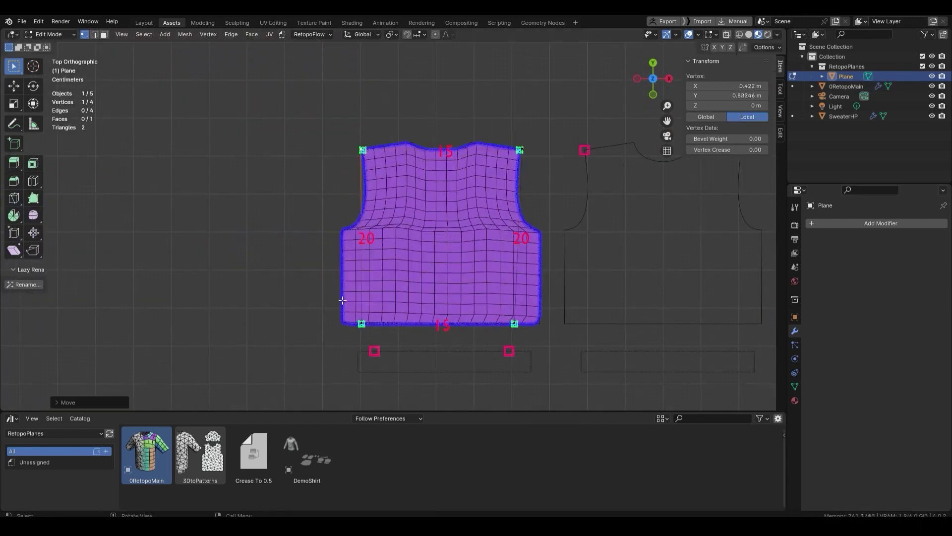
left_click_drag(515, 323, 548, 326)
key("ctrl+r")
left_click(351, 230)
scroll(515, 234, "up", 2)
left_click_drag(266, 230, 248, 231)
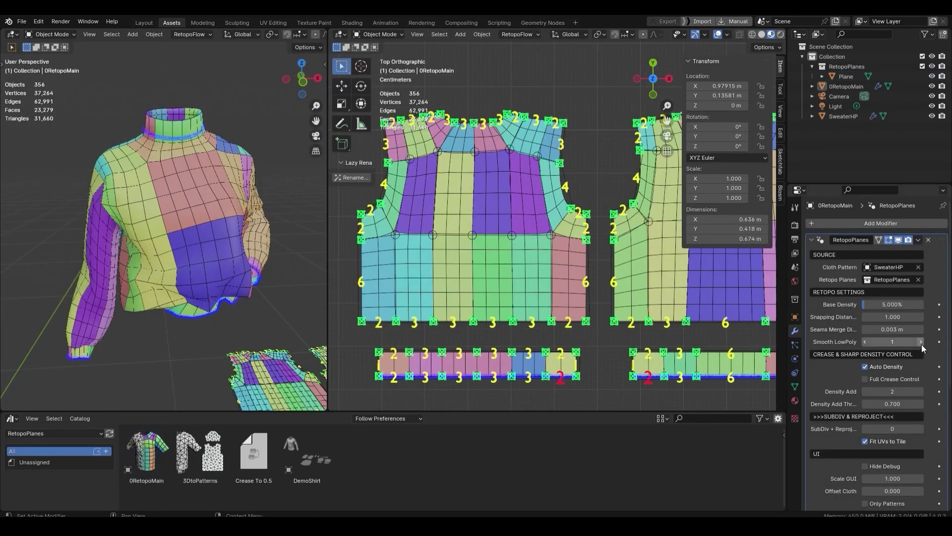
Set Smooth LowPoly to 2 and toggle Auto Density and PolyLoops in RetopoPlanes.
left_click(920, 342)
scroll(848, 307, "down", 1)
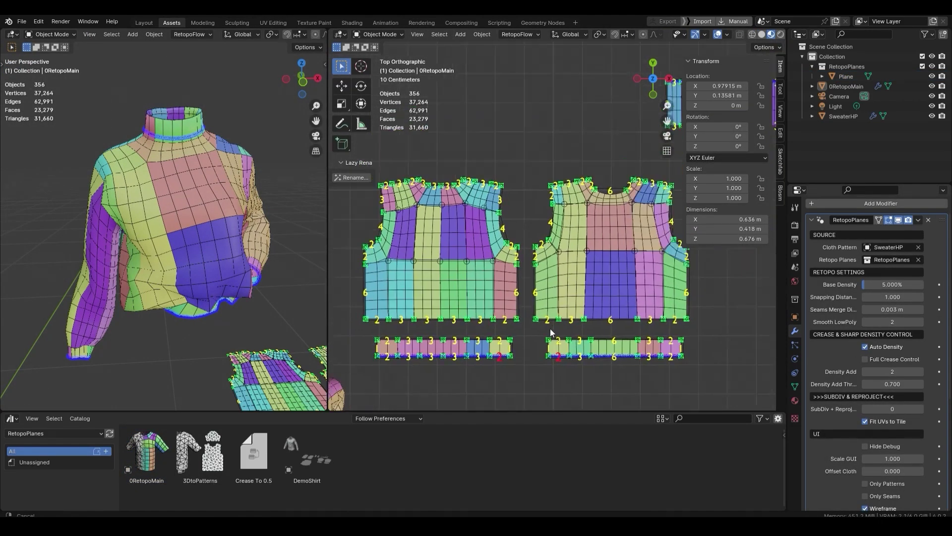
left_click(864, 346)
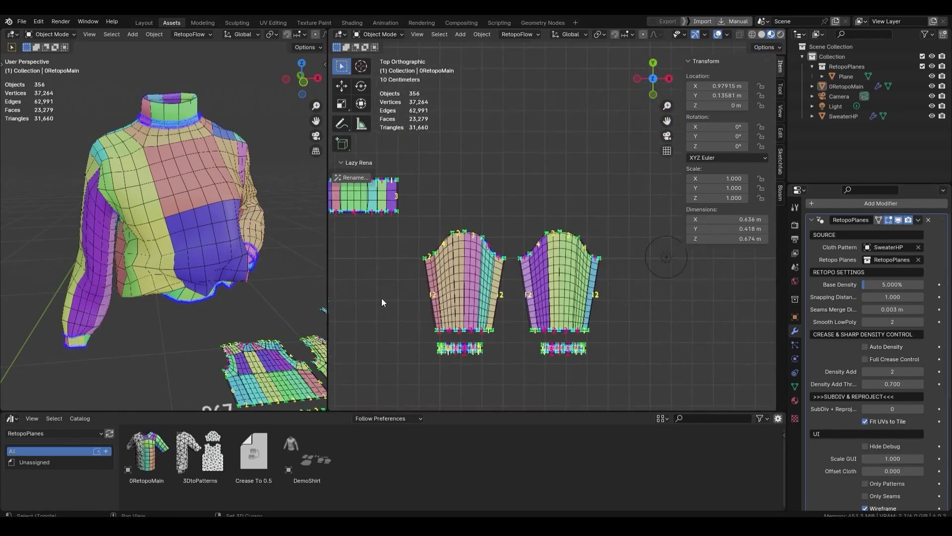
scroll(841, 383, "down", 3)
scroll(842, 383, "down", 5)
left_click(865, 374)
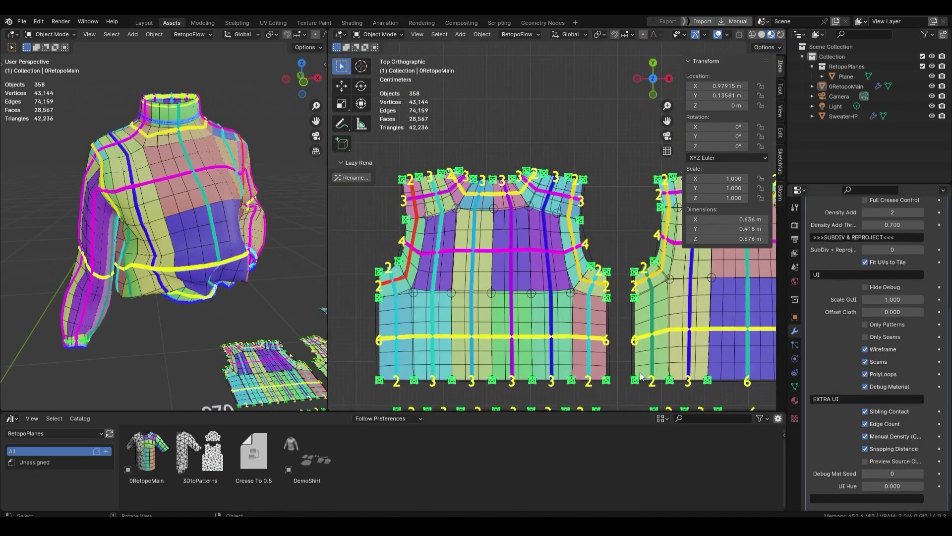
Select the Plane retopo object and put it into Edit Mode from a frontal view.
middle_click_drag(177, 227, 267, 228)
middle_click_drag(150, 294, 163, 297)
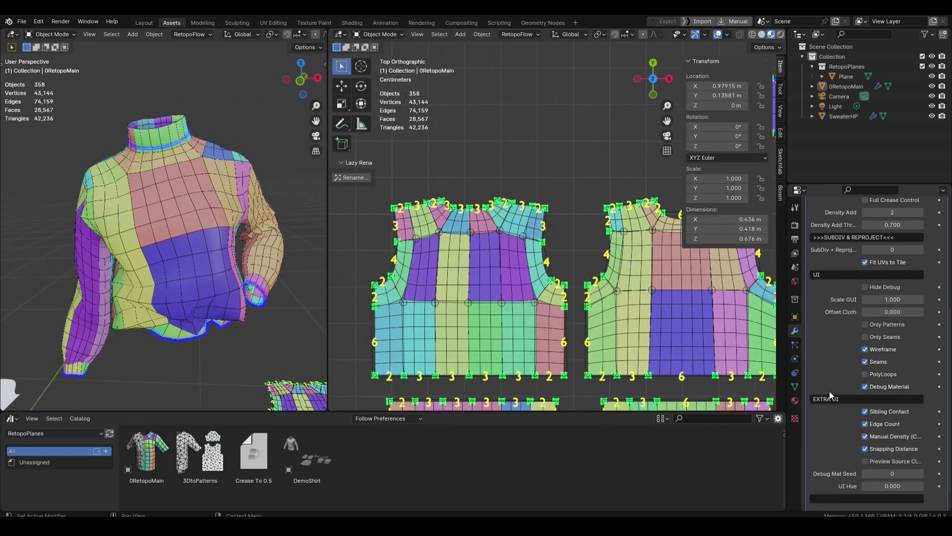
left_click(846, 76)
key("Tab")
Crease the plane's edges, then turn on Full Crease Control on 0RetopoMain.
scroll(565, 352, "down", 3)
key("shift+e")
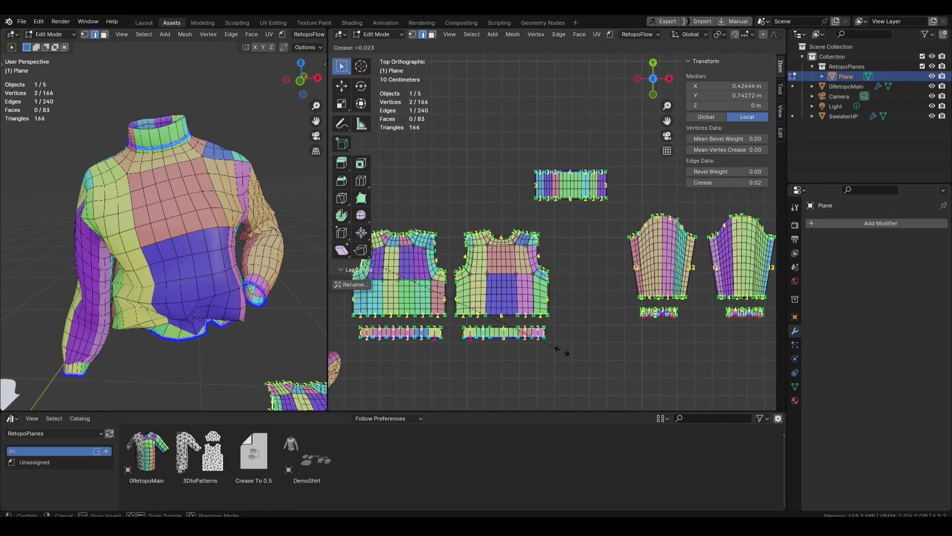
left_click(594, 311)
key("Tab")
left_click(516, 268)
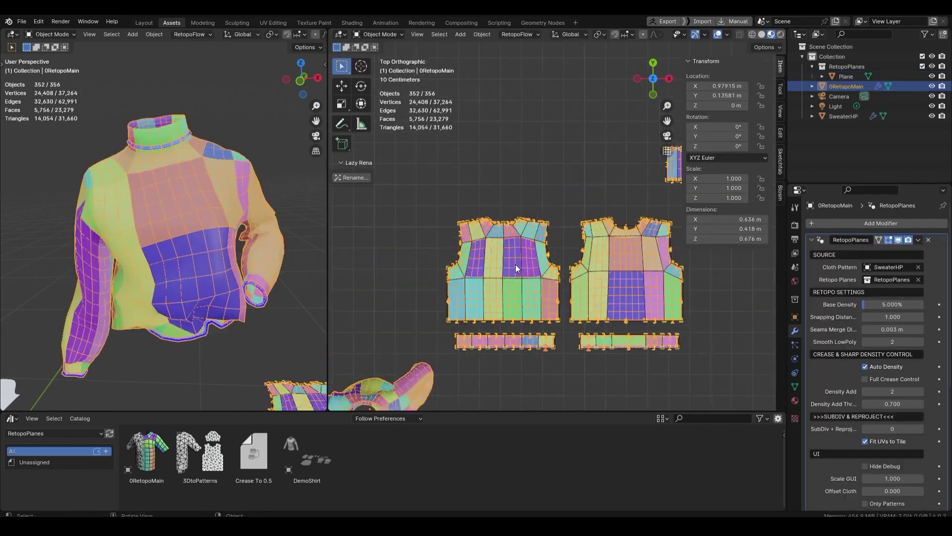
key("alt+a")
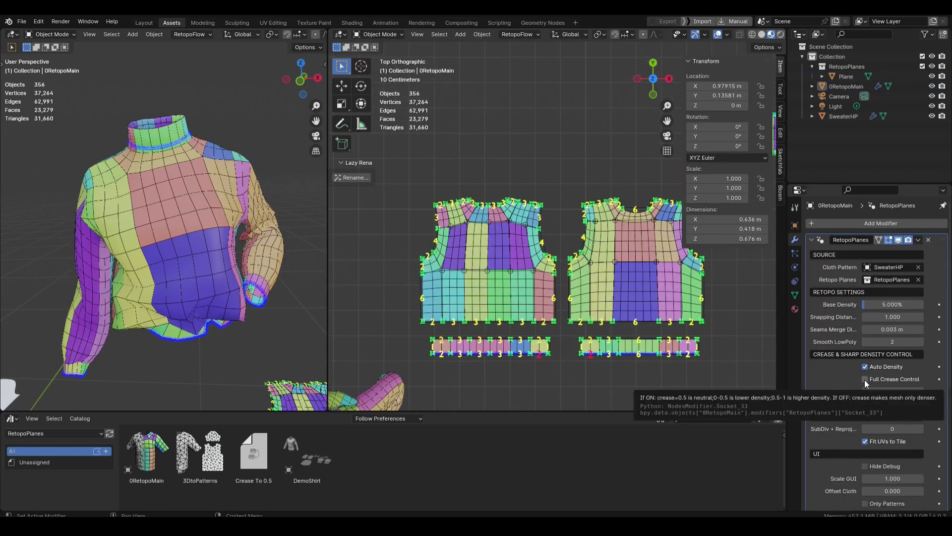
left_click(865, 380)
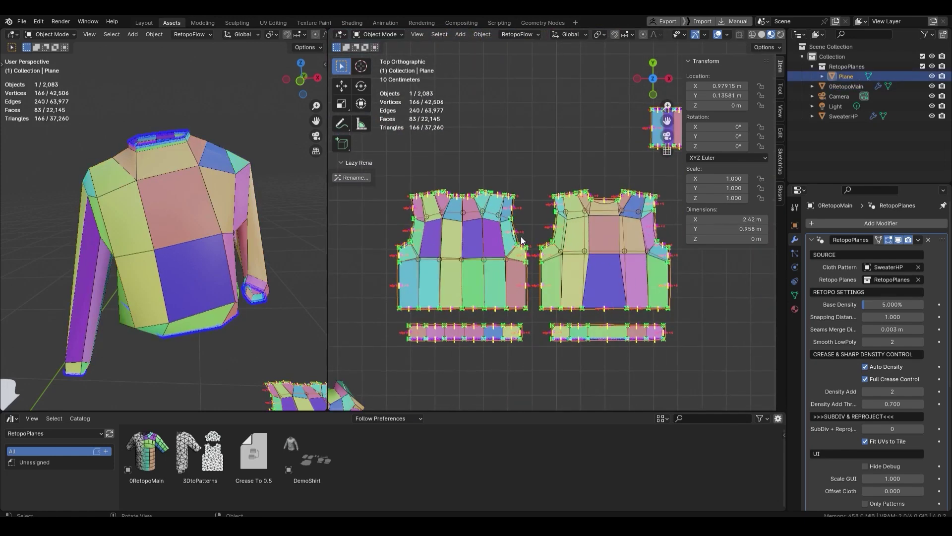
Apply the 'Crease To 0.5' asset to the pattern edges and try creasing the side seams.
key("Tab")
left_click(629, 47)
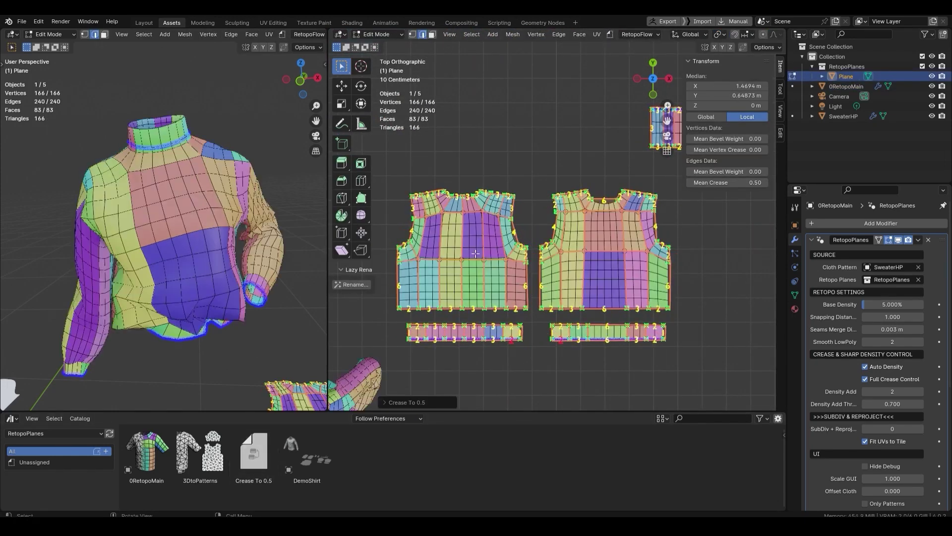
left_click(396, 288)
key("shift+e")
right_click(736, 381)
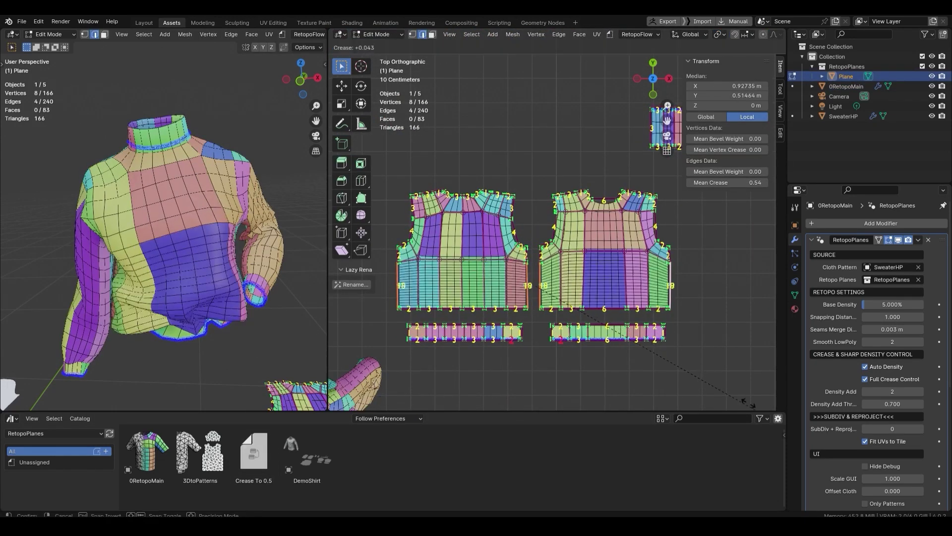
middle_click_drag(416, 235, 448, 259, "shift")
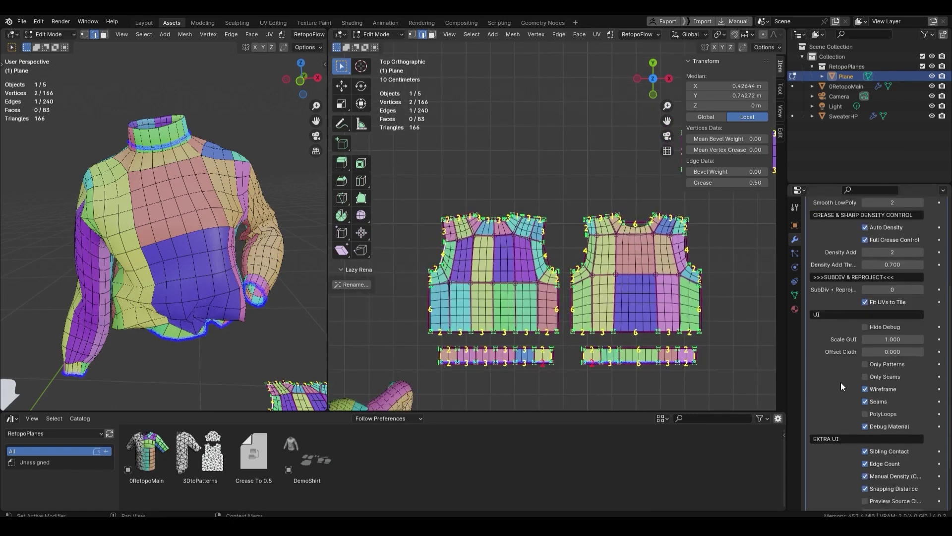
middle_click_drag(222, 245, 225, 250)
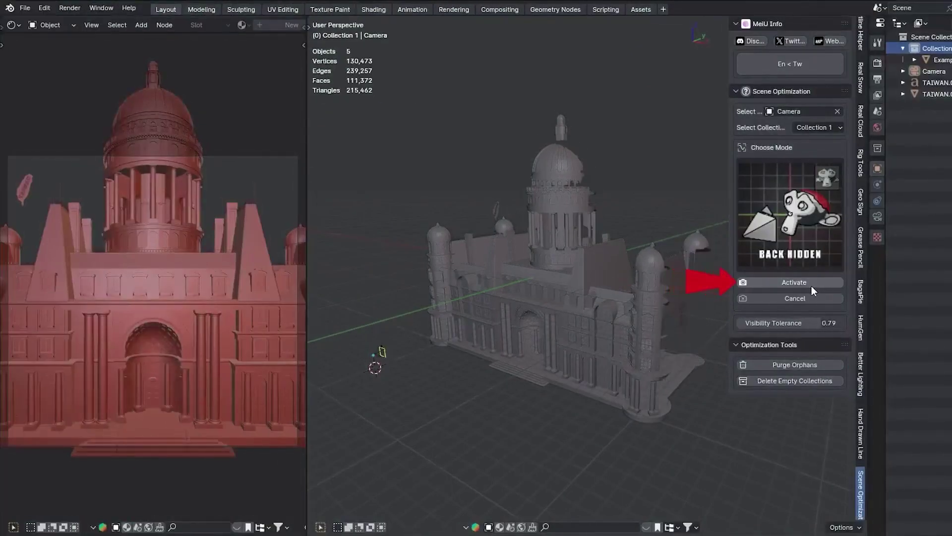
Select the domed building model and orbit the view around it.
left_click(638, 276)
middle_click_drag(638, 272, 477, 277)
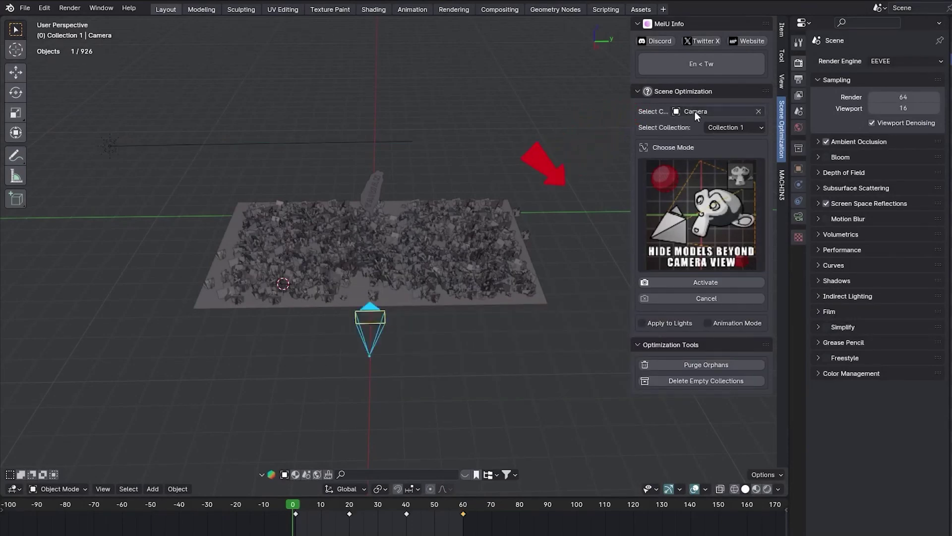
Use Hide Models Beyond Camera View to cull objects, re-culling after moving to a later frame.
left_click(700, 222)
left_click(520, 329)
left_click(673, 281)
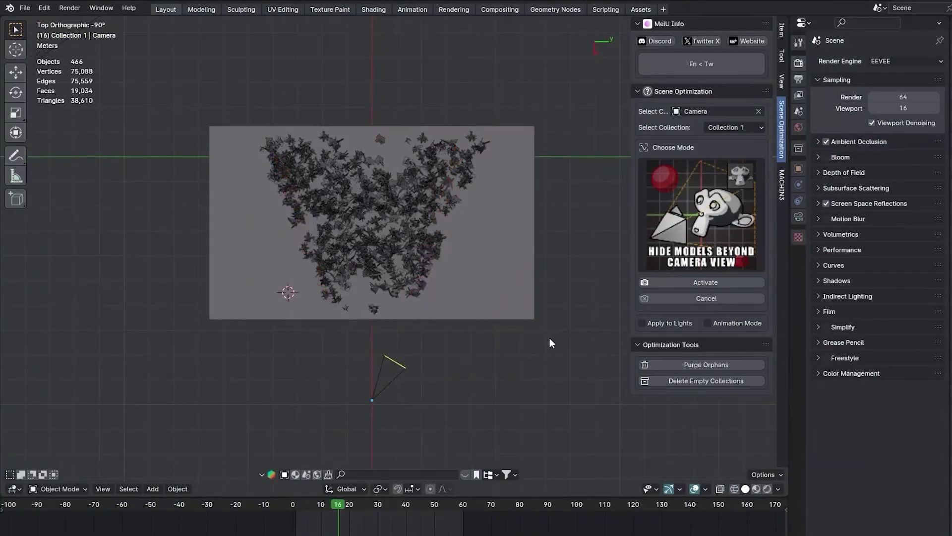
left_click(658, 282)
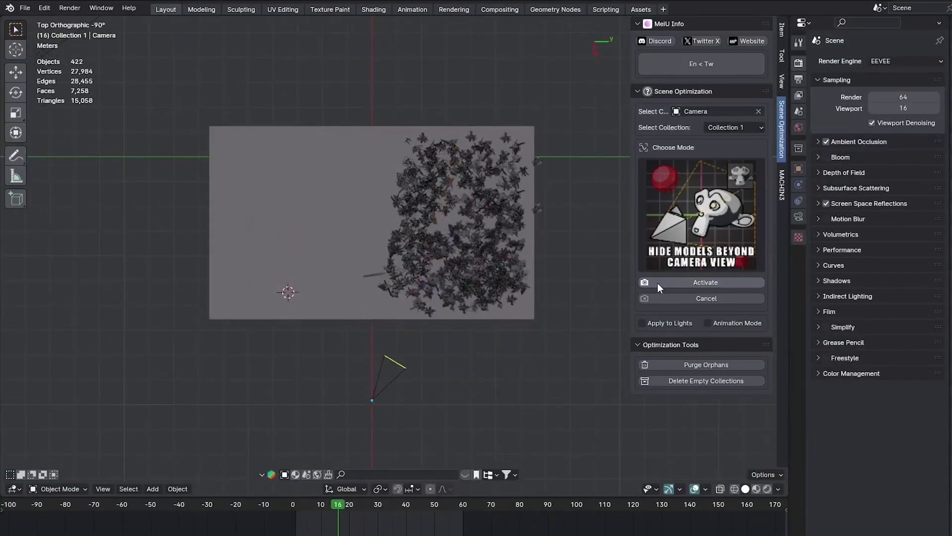
left_click(380, 504)
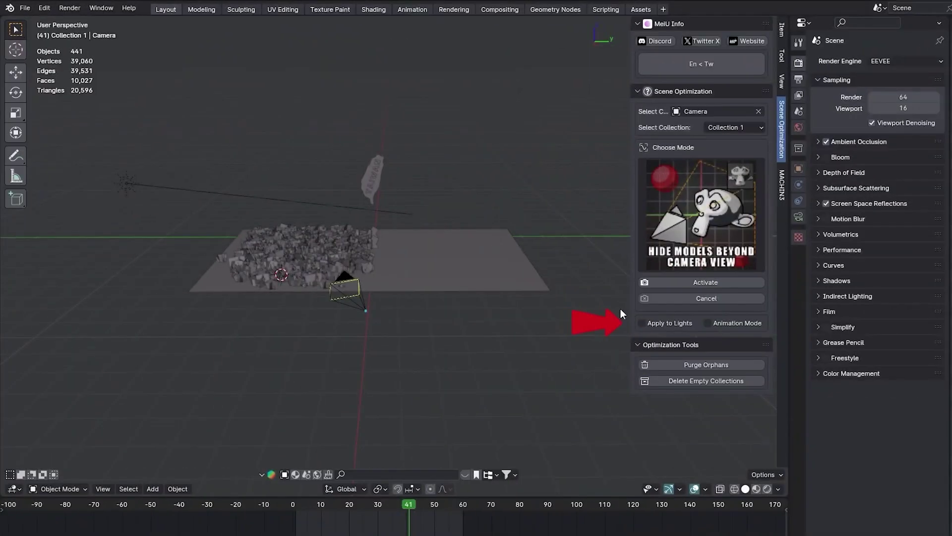
left_click(665, 283)
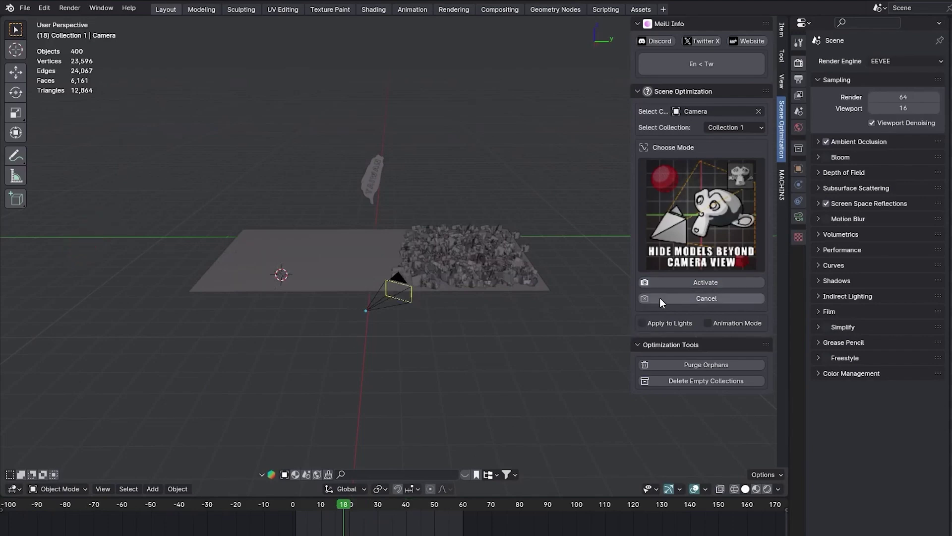
Restore hidden objects, enable Animation Mode, re-cull, and play the animation through the scene camera.
left_click(659, 297)
left_click(708, 323)
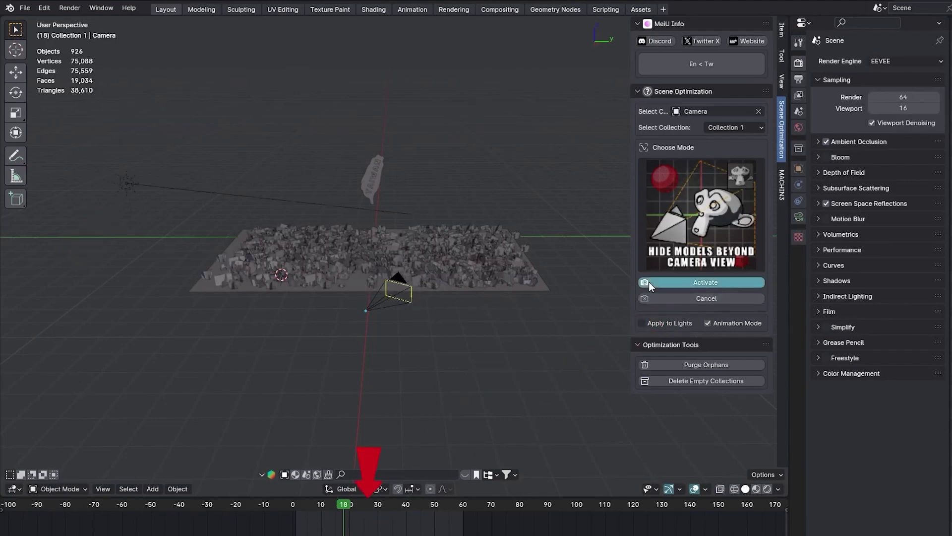
left_click(649, 282)
key("KP_7")
key("space")
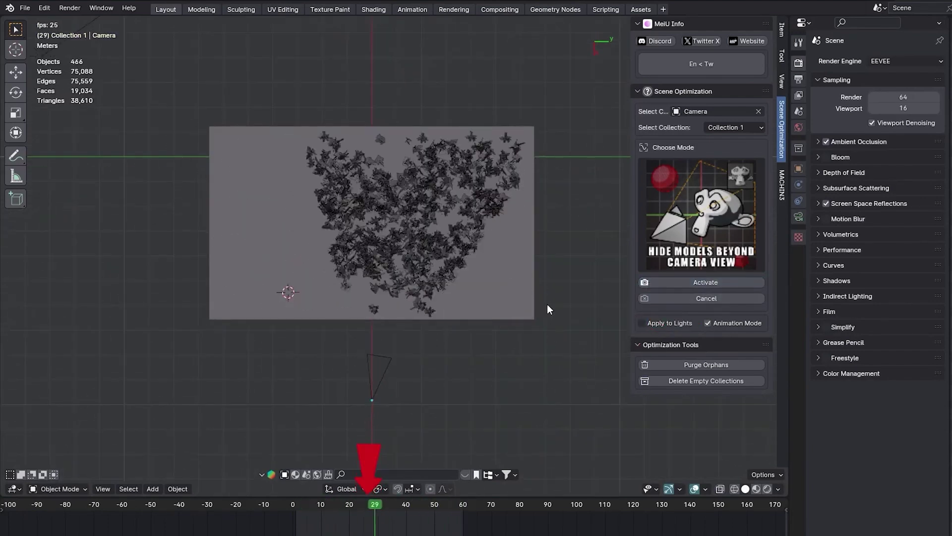
middle_click_drag(547, 304, 431, 278)
key("grave")
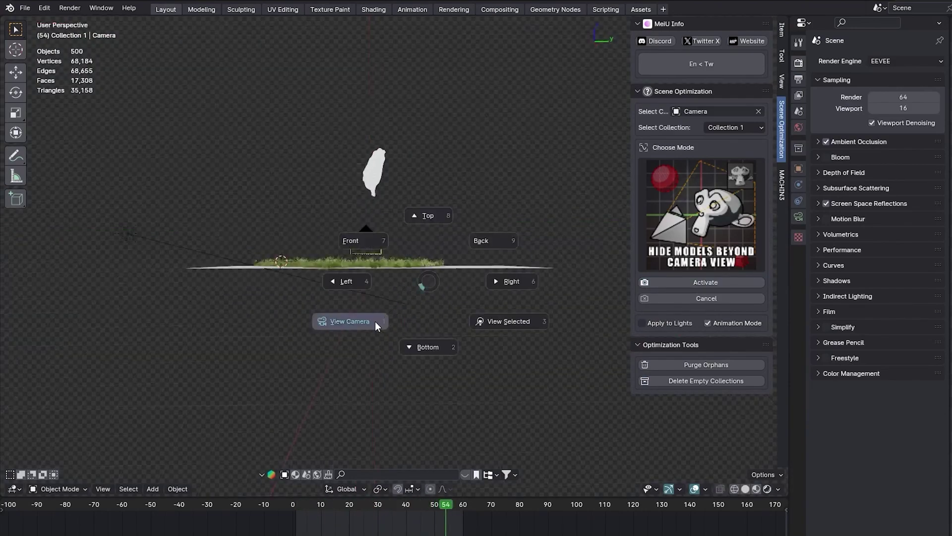
left_click(375, 321)
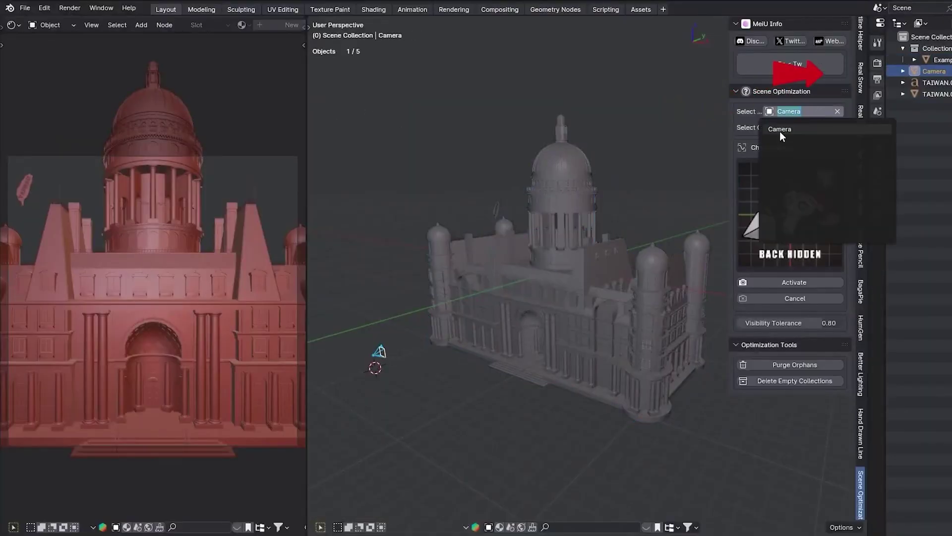
Activate Back Hidden mode on the building, then select it and orbit toward its front.
left_click(811, 221)
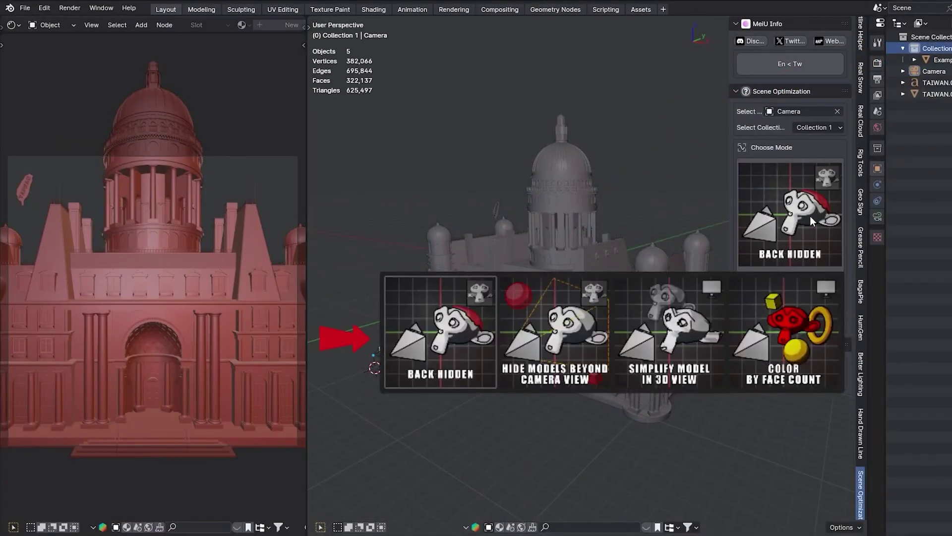
left_click(442, 332)
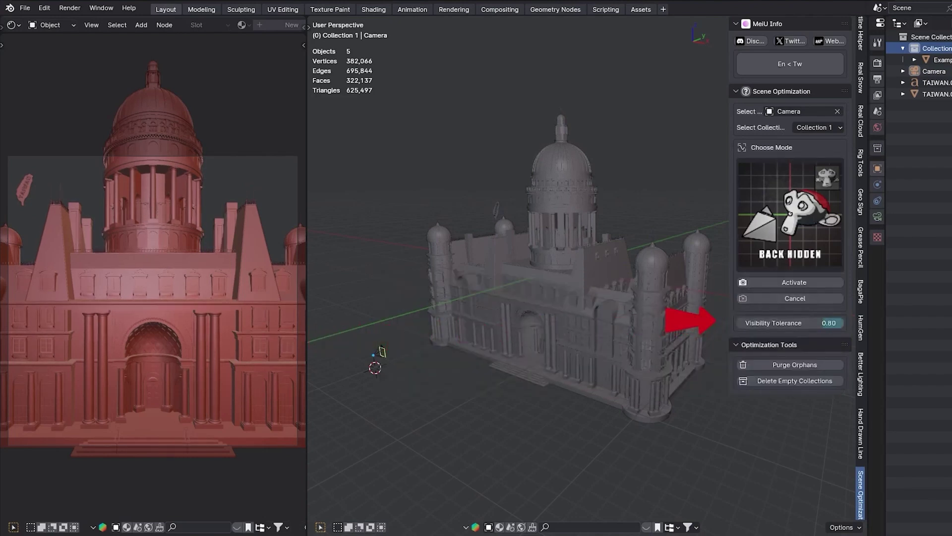
left_click(812, 285)
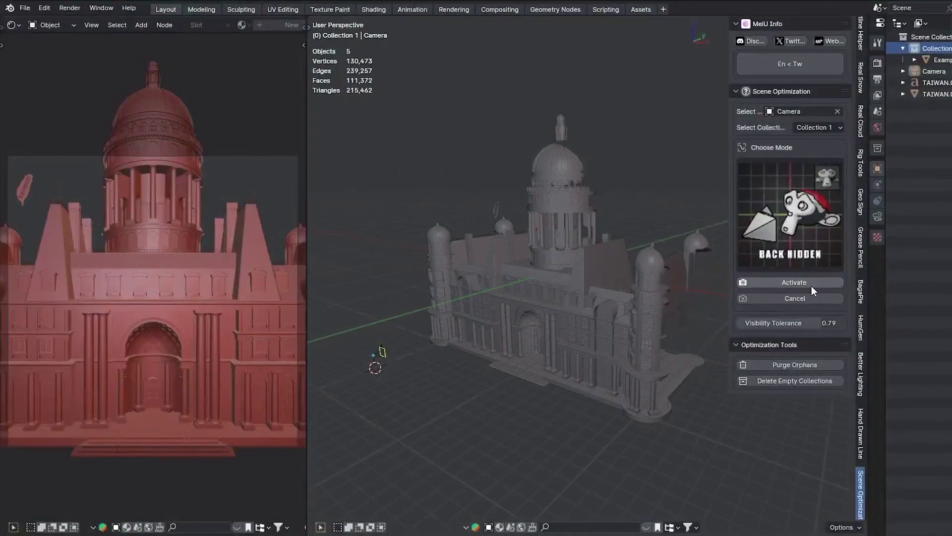
left_click(585, 286)
middle_click_drag(638, 272, 858, 269)
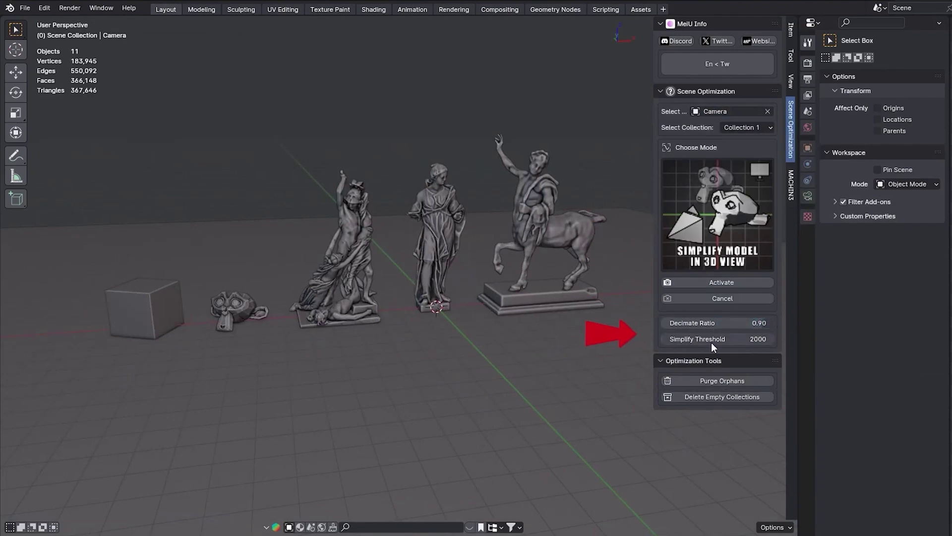
Activate Simplify Model in 3D View, then switch the mode to Color By Face Count.
left_click(677, 283)
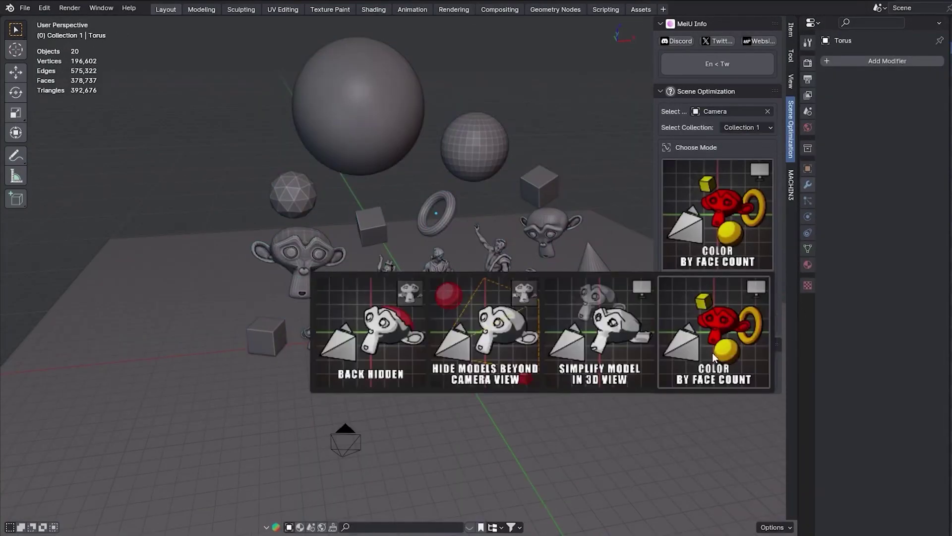
left_click(712, 352)
left_click(391, 313)
key("f")
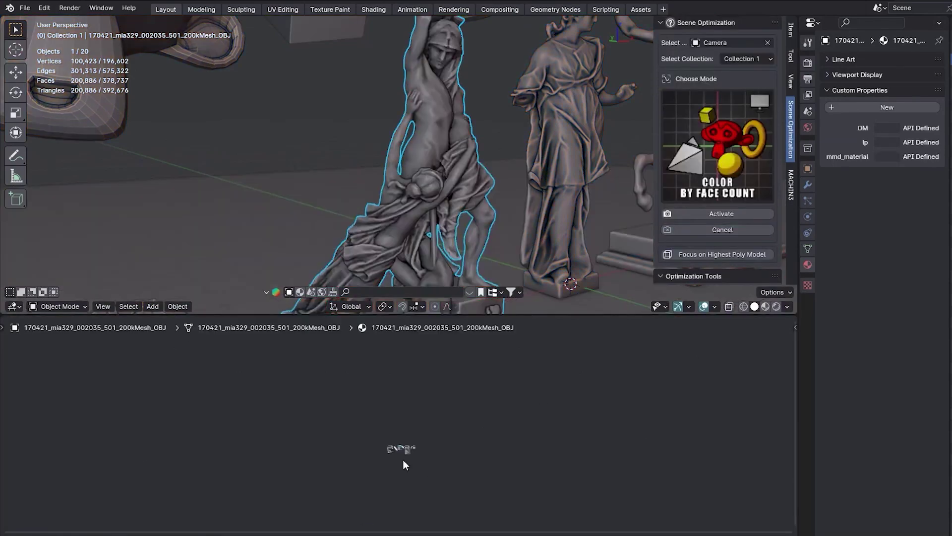
Frame all the statues in the viewport.
key("Home")
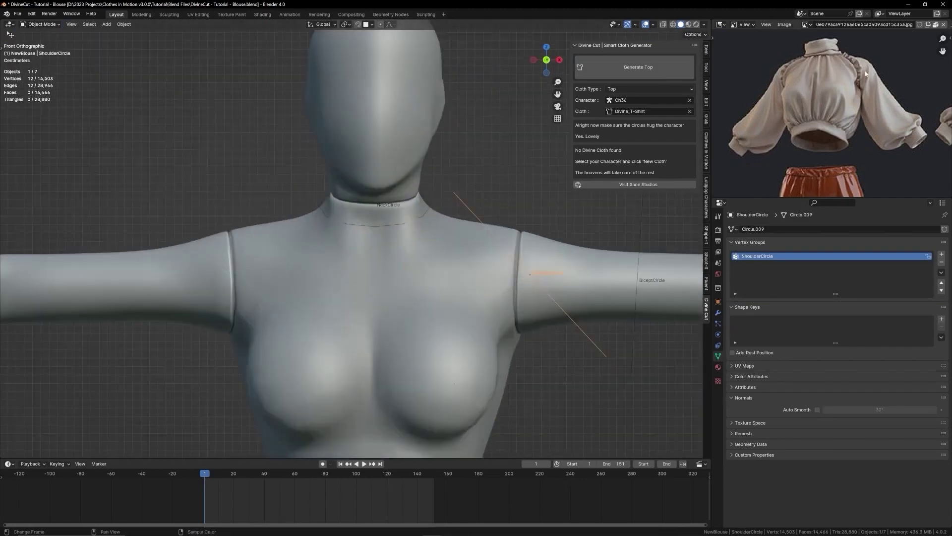
Scale and move the shoulder circle onto the arm, then generate the top from front view.
key("s")
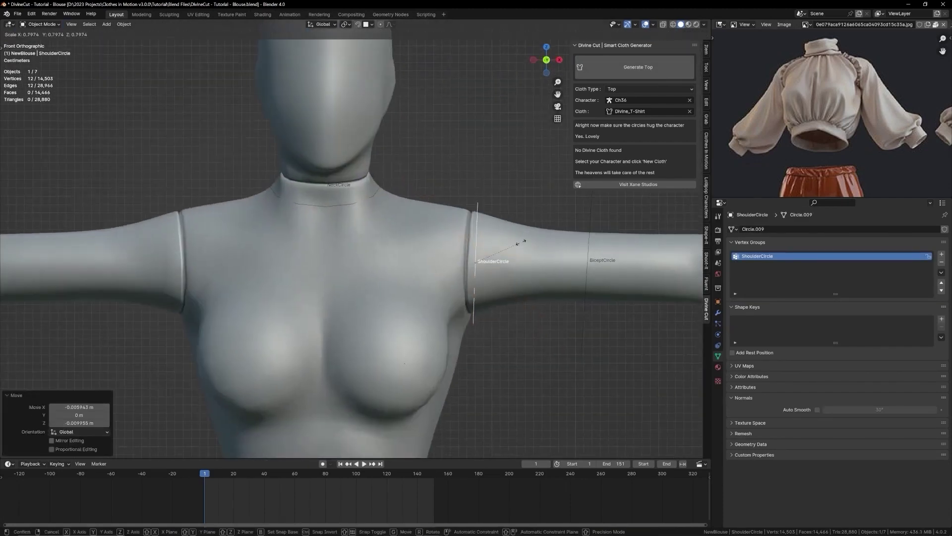
key("g")
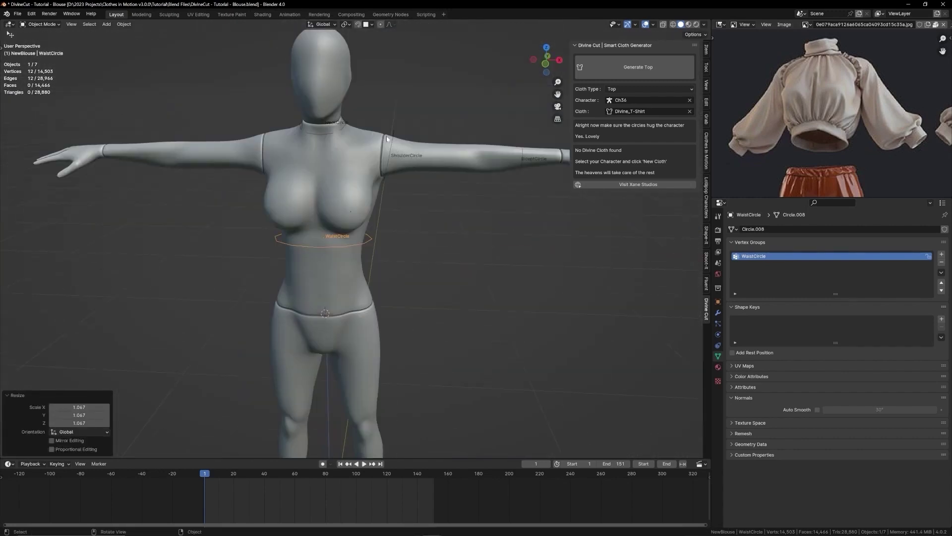
key("KP_1")
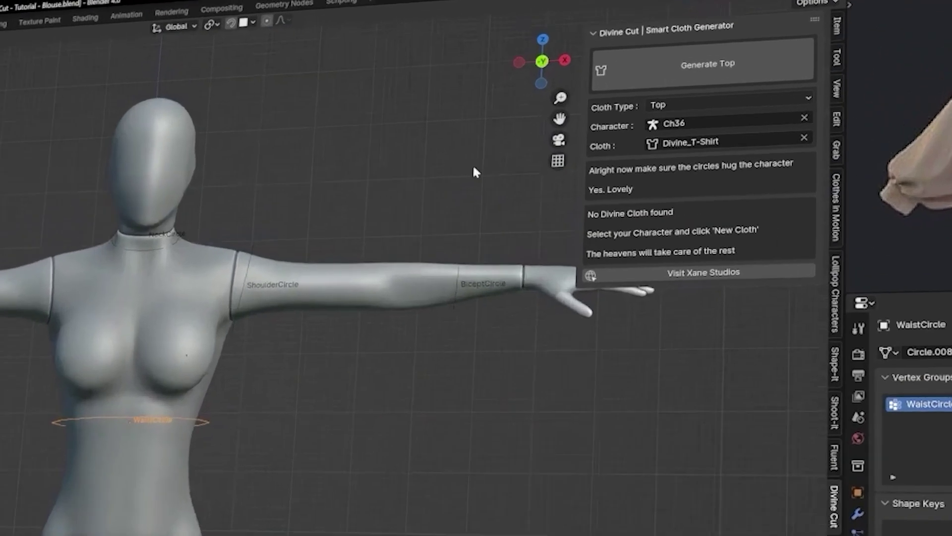
left_click(611, 67)
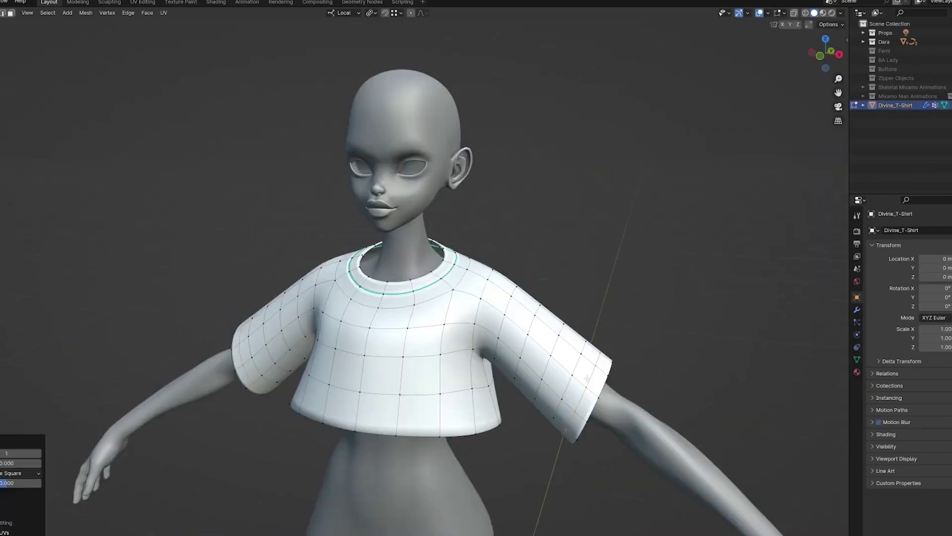
Bring up the sleeve's edge options and the shirt's Shrinkwrap weight settings.
right_click(587, 377)
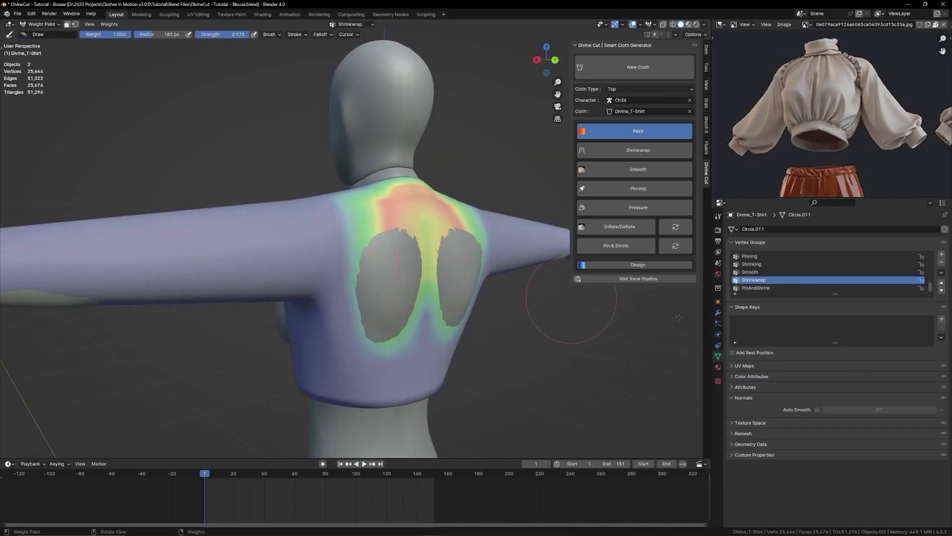
left_click(732, 281)
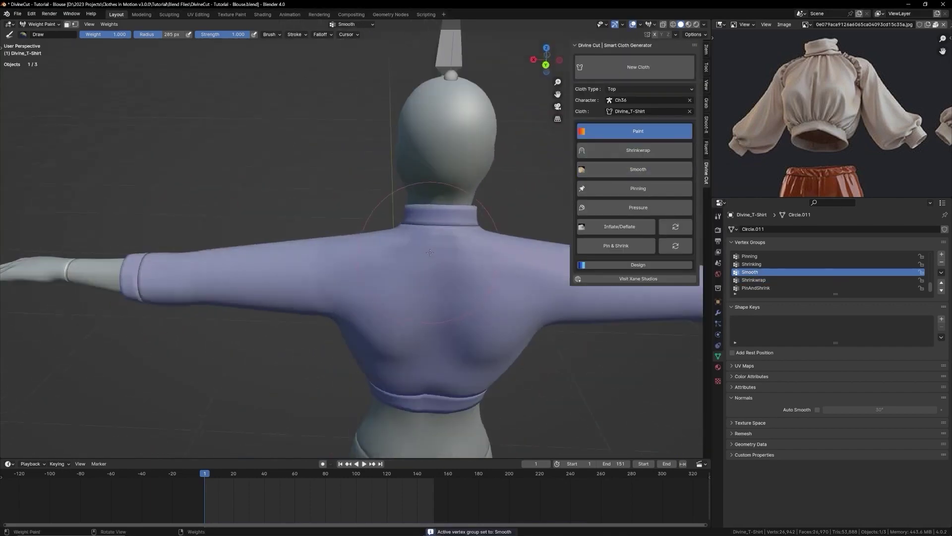
Display the shirt's Pressure weight map, return to Object Mode, and play the cloth simulation.
middle_click_drag(430, 252, 516, 227)
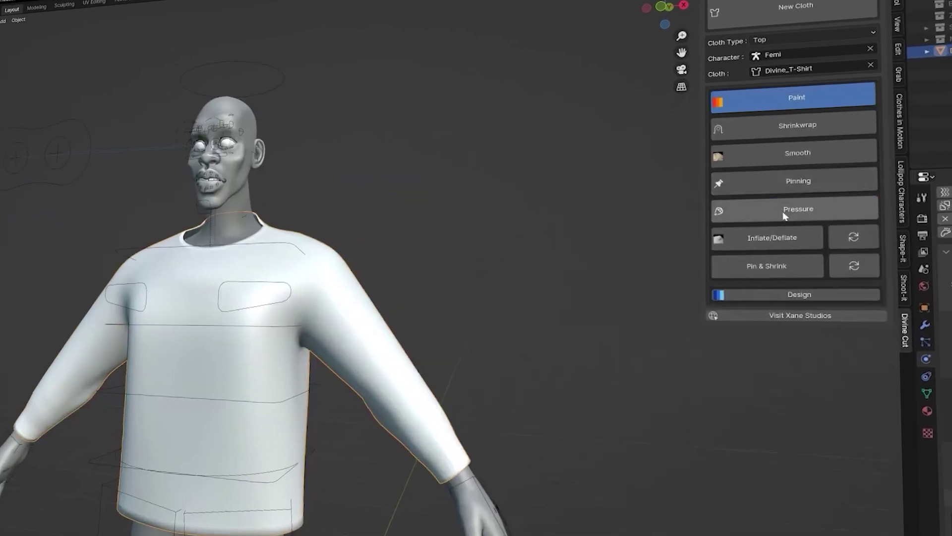
left_click(783, 211)
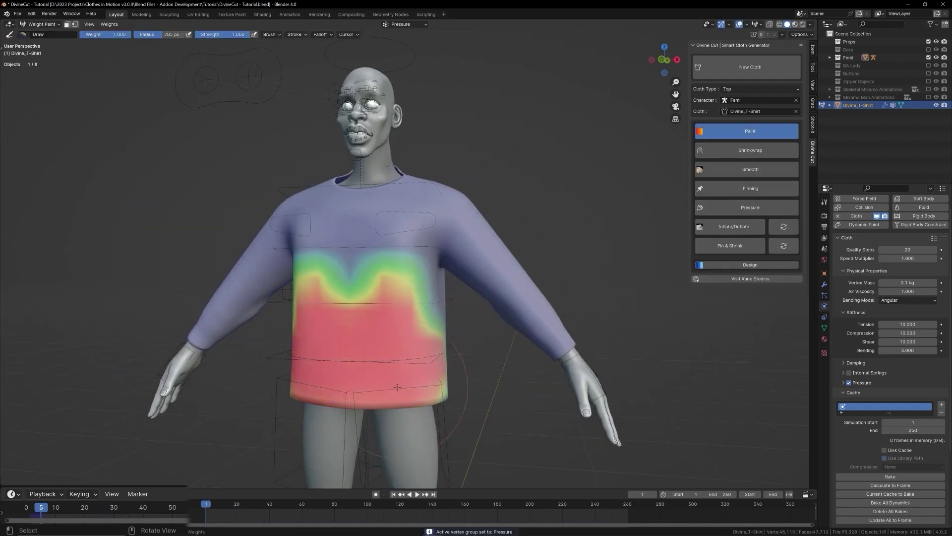
key("ctrl+Tab")
key("space")
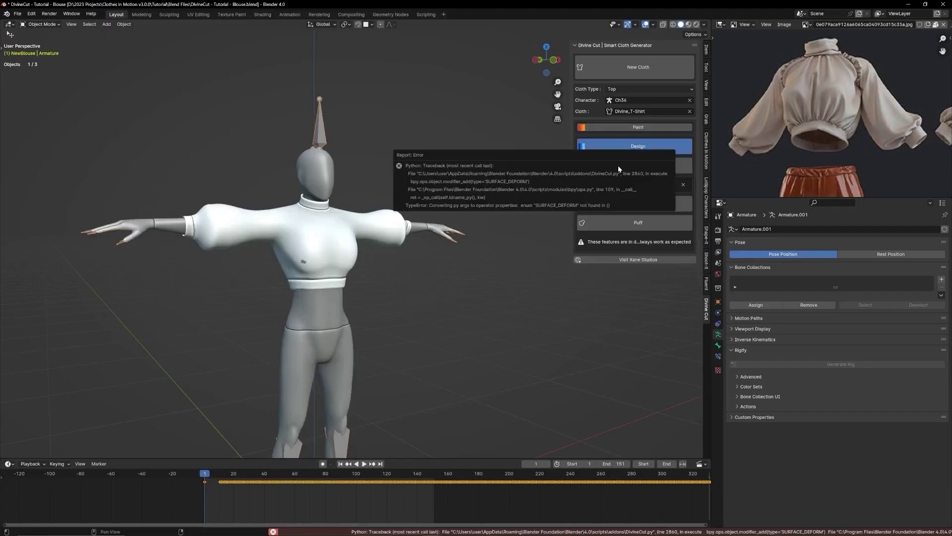
Dismiss the error, select the puff-sleeved blouse, and orbit to view it from the front.
left_click(291, 230)
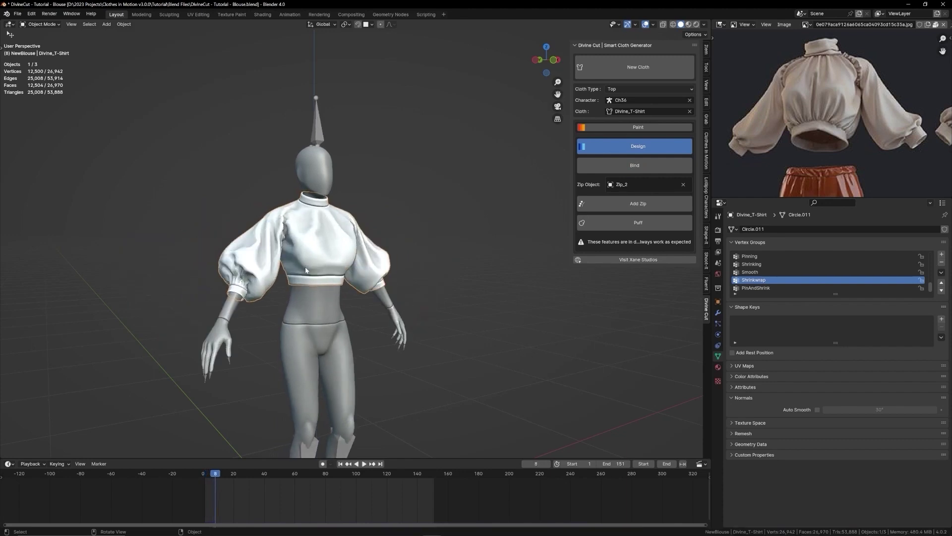
middle_click_drag(305, 270, 387, 263)
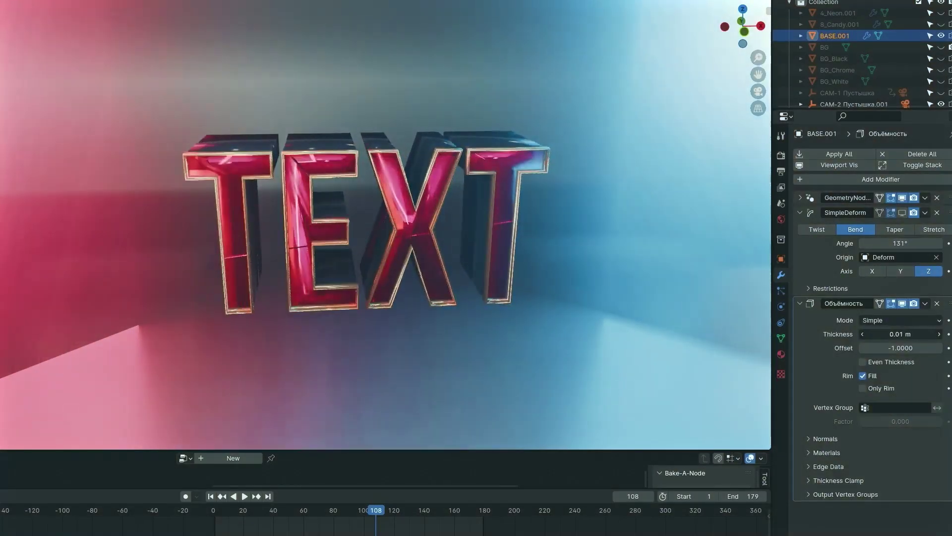
Toggle the Extrude-1 layer checkbox in the text generator's modifier panel.
left_click(857, 164)
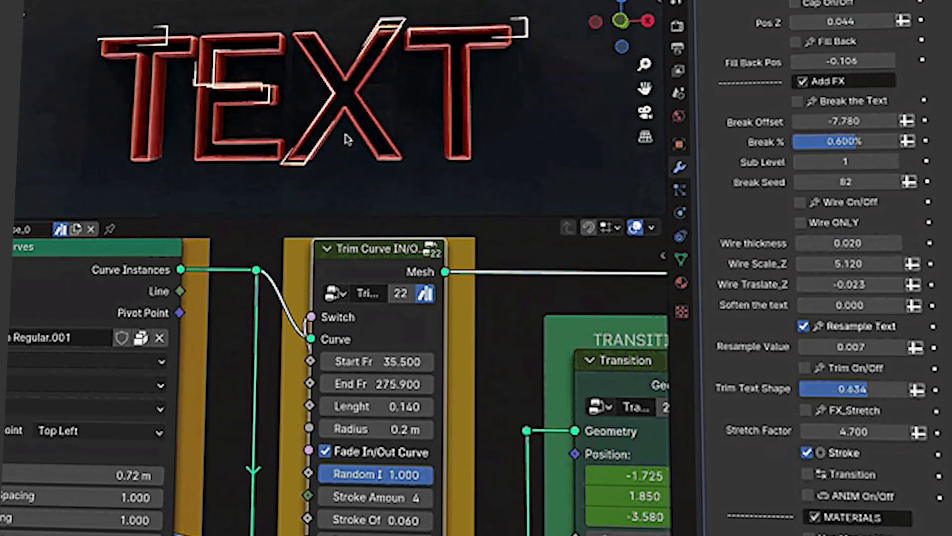
Scroll the modifier panel up to the Edge-2, Extrude-1 and Extrude-2 size fields.
scroll(849, 280, "up", 10)
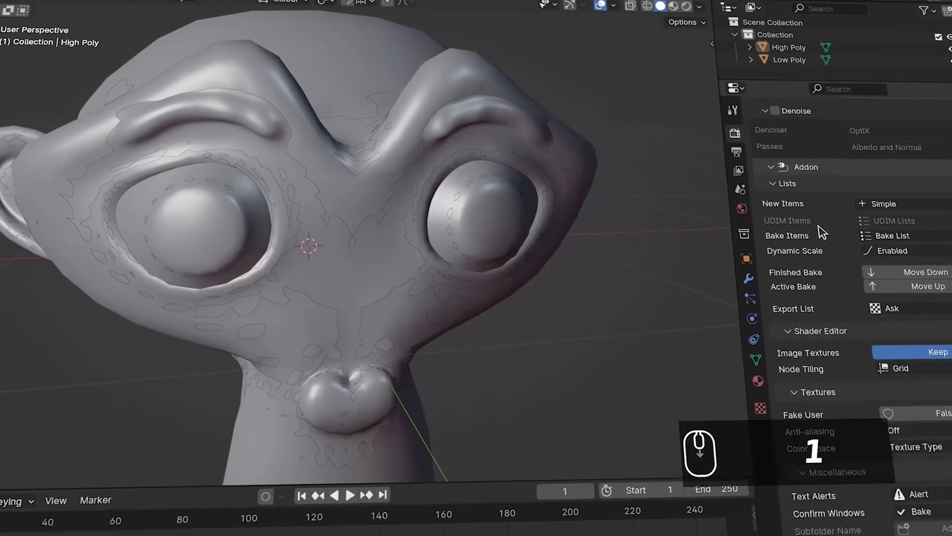
Select the entire top-hat monkey mesh in Edit Mode and apply Smart UV Project.
scroll(837, 298, "up", 10)
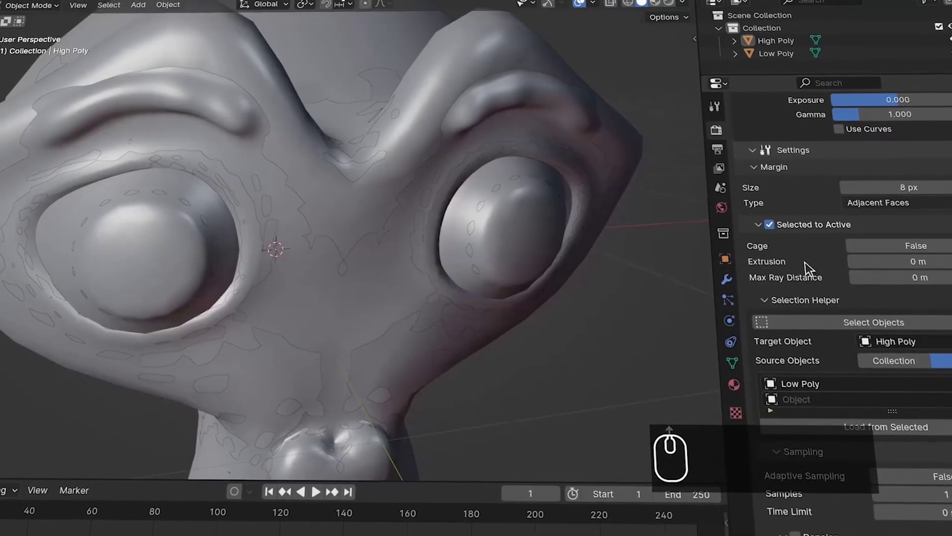
middle_click_drag(454, 223, 412, 290)
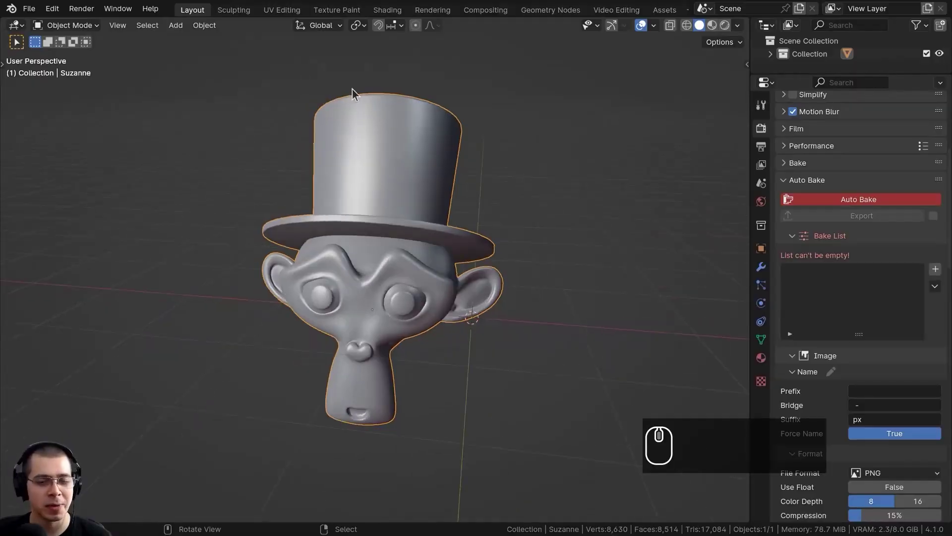
scroll(388, 184, "up", 3)
key("Tab")
key("a")
key("a")
key("a")
scroll(388, 184, "down", 2)
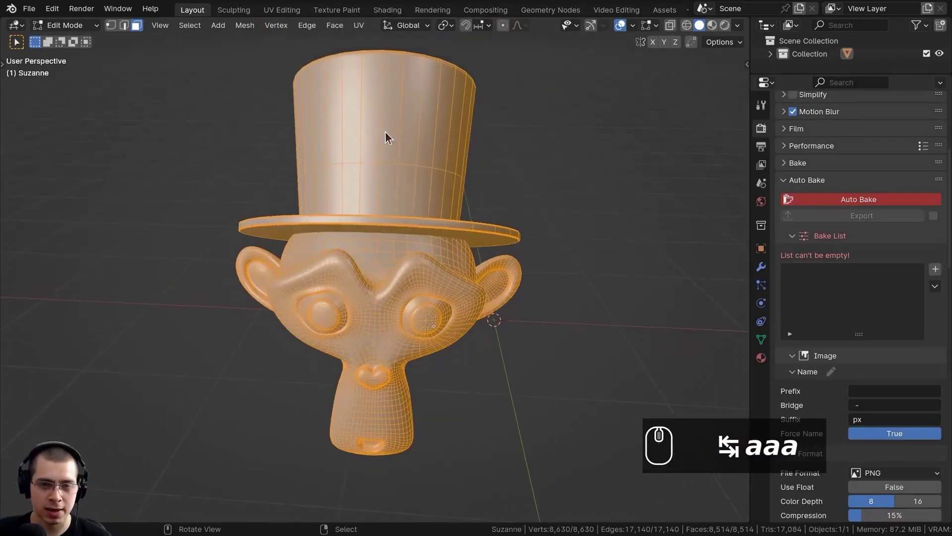
key("u")
left_click(293, 170)
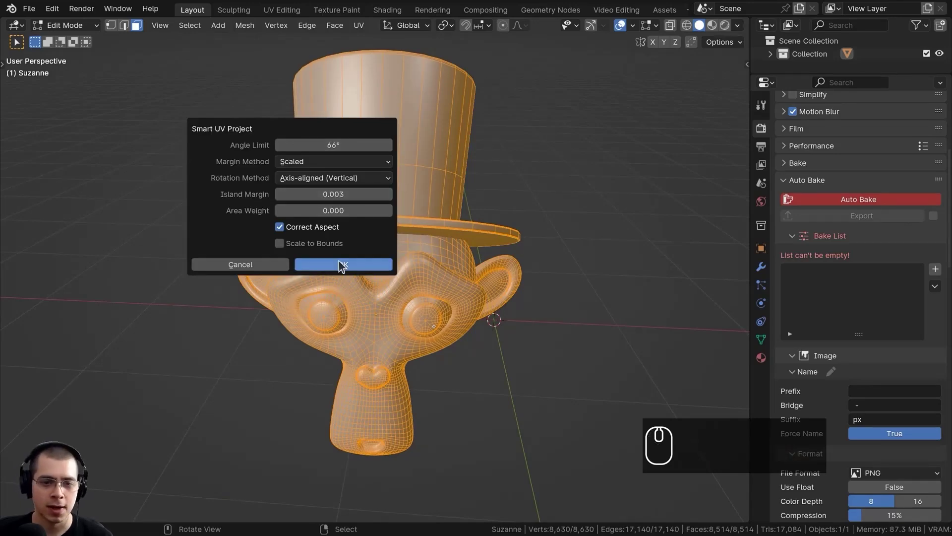
left_click(335, 267)
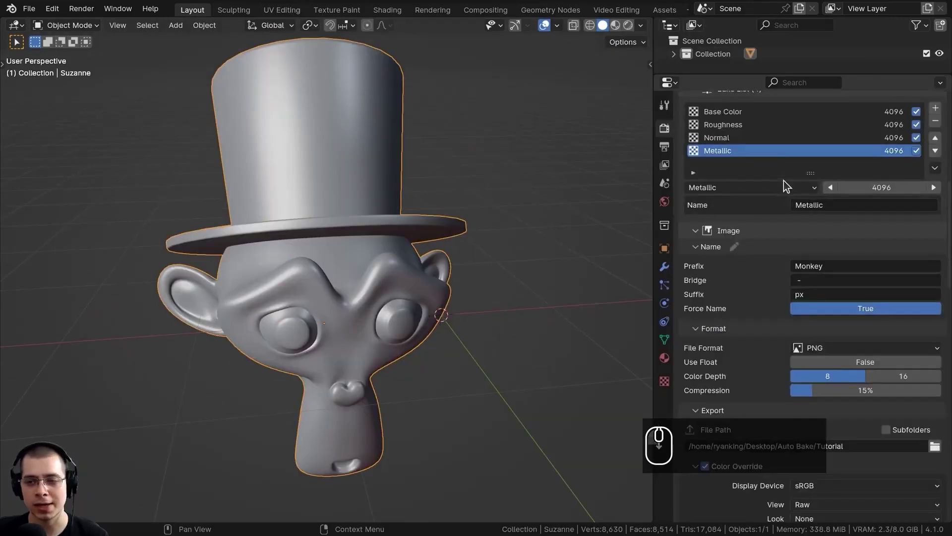
Auto Bake the four 4096 px maps, then review them in the shader nodes and Monkey folder.
scroll(784, 180, "up", 5)
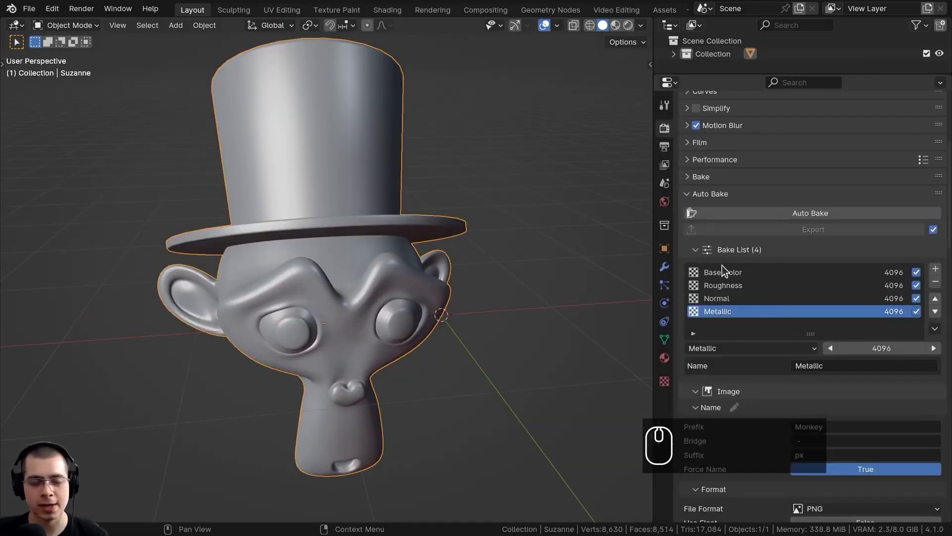
left_click(834, 213)
left_click(387, 10)
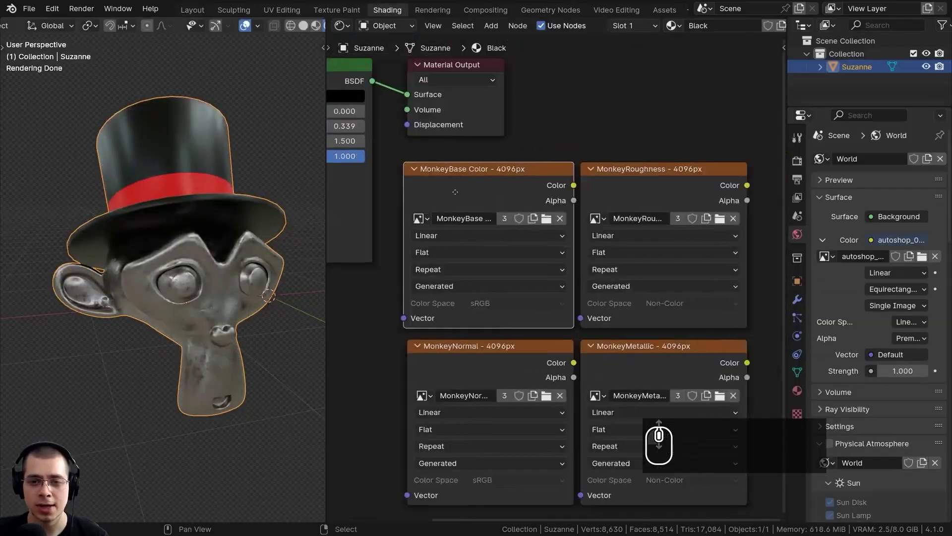
key("Home")
scroll(512, 241, "up", 3)
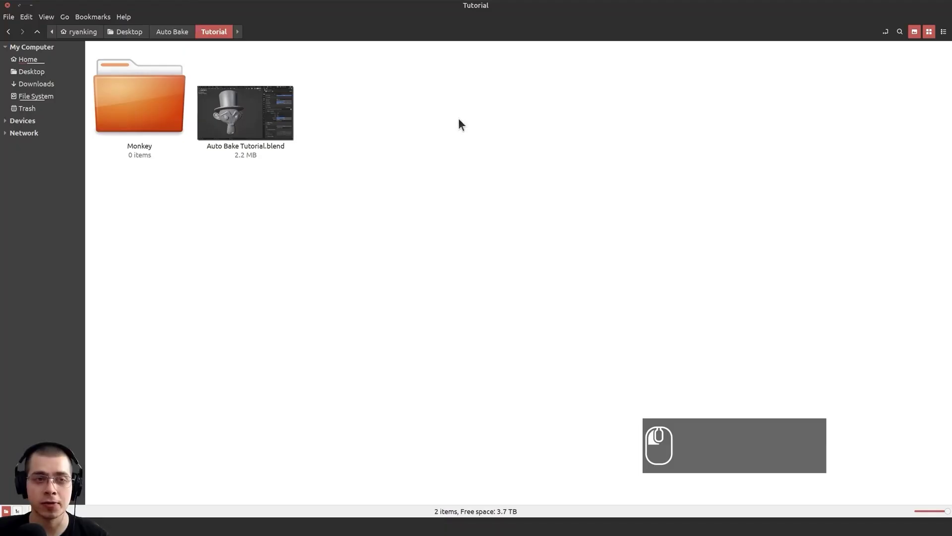
double_click(151, 104)
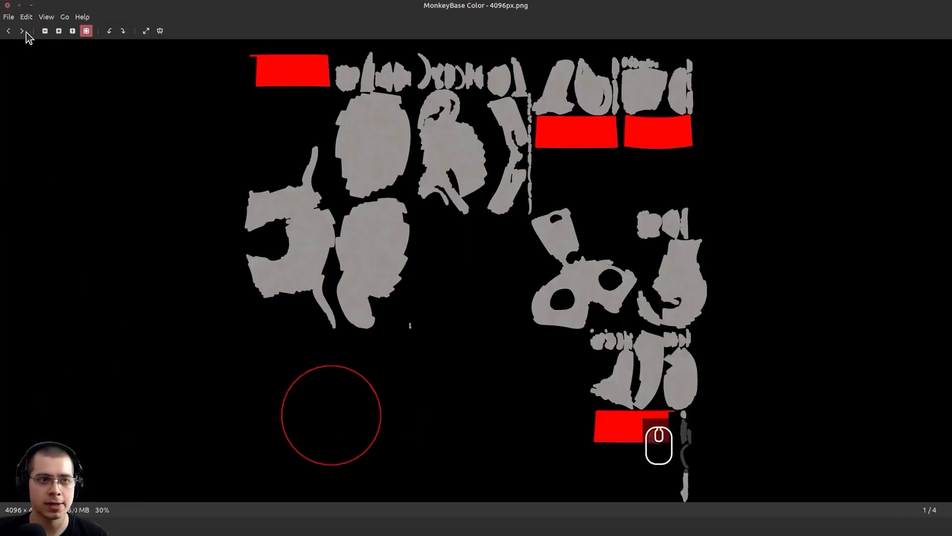
left_click(23, 31)
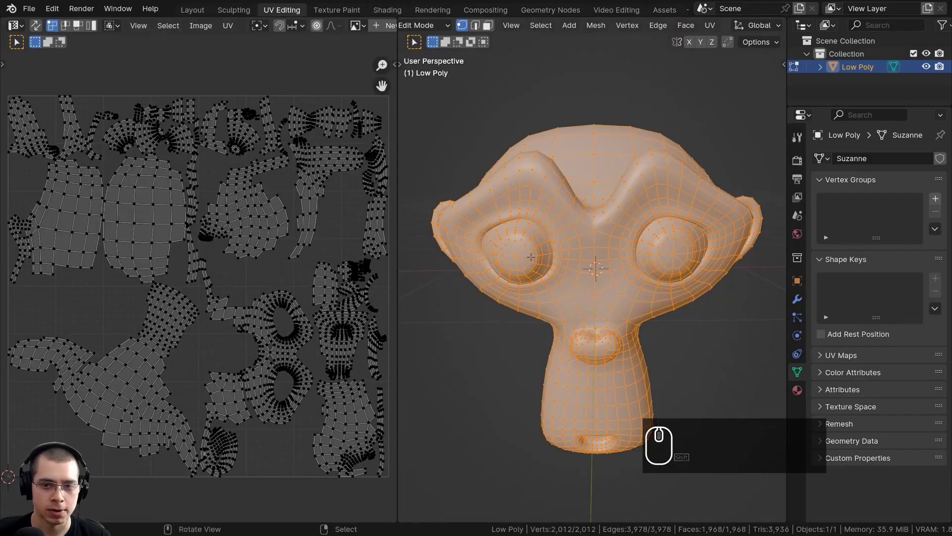
left_click(502, 261)
Select both eyes with L and unwrap them as separate UV islands.
key("l")
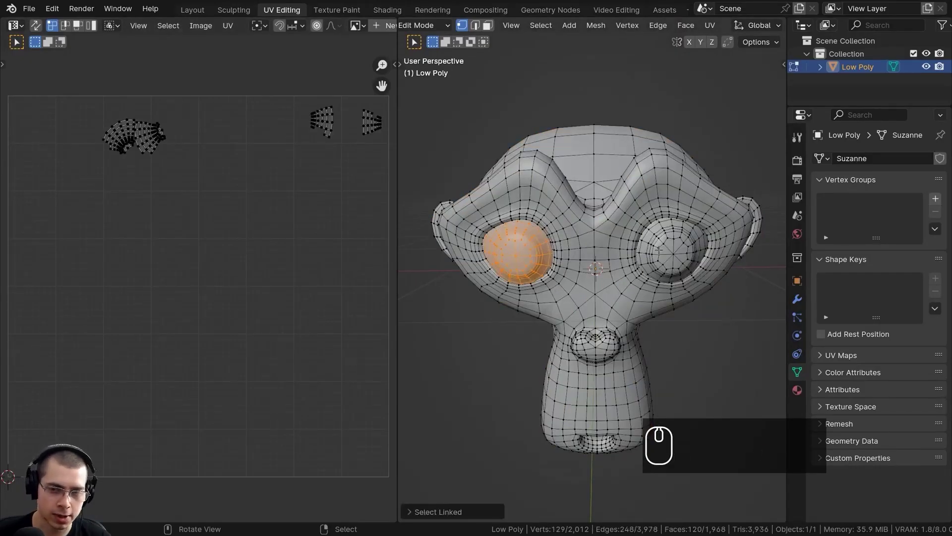
key("l")
key("u")
left_click(535, 164)
key("a")
key("a")
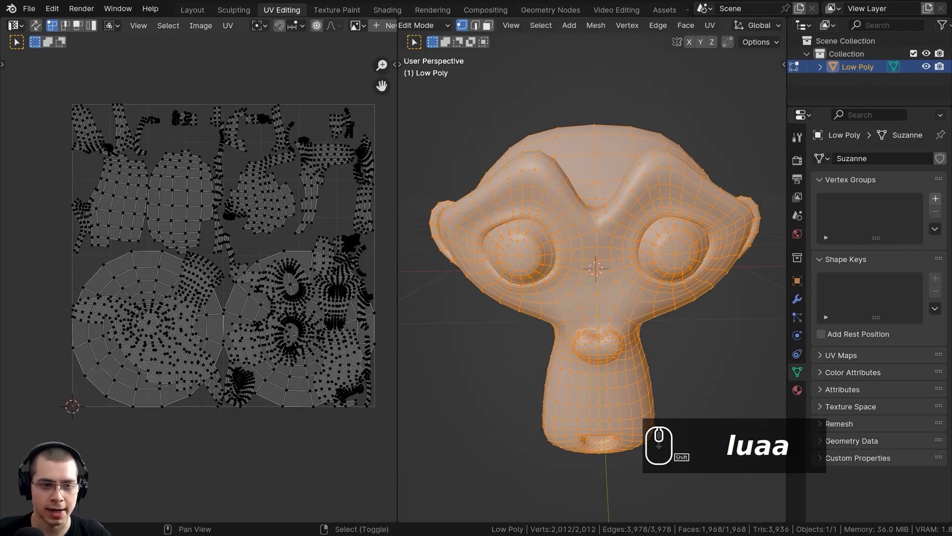
middle_click_drag(139, 321, 127, 368, "shift")
Shrink and reposition the large circular UV island.
key("l")
key("s")
key("g")
key("s")
key("g")
Resize and move the small orange island into a free spot, then select all islands.
key("s")
key("g")
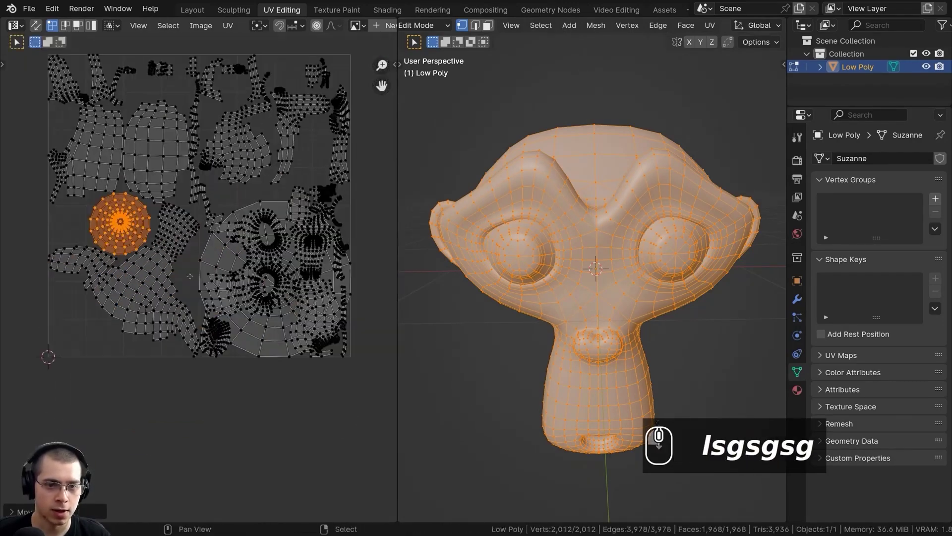
key("a")
key("l")
key("s")
key("g")
key("s")
key("g")
scroll(238, 224, "up", 3)
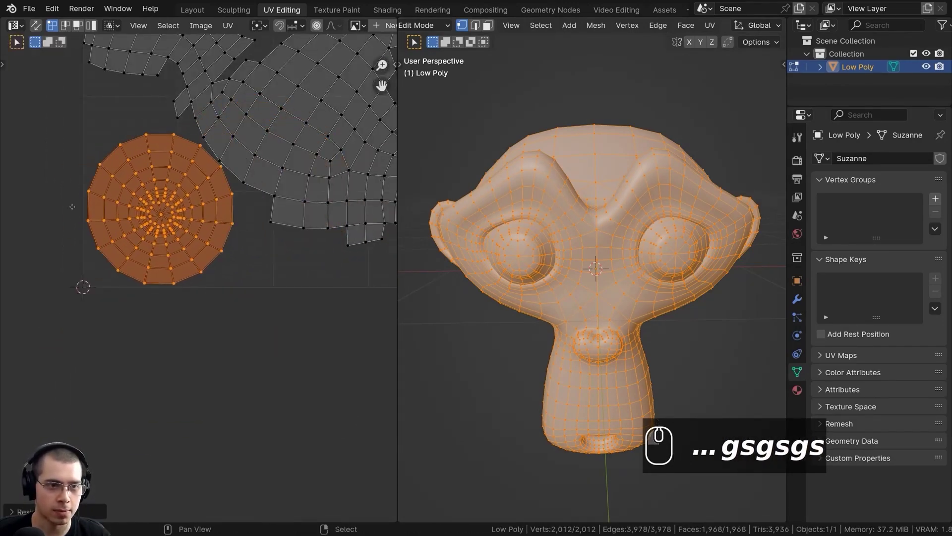
scroll(354, 255, "down", 4)
key("a")
key("a")
Duplicate the monkey head in place with Shift+D in the Layout workspace.
middle_click_drag(446, 285, 475, 292)
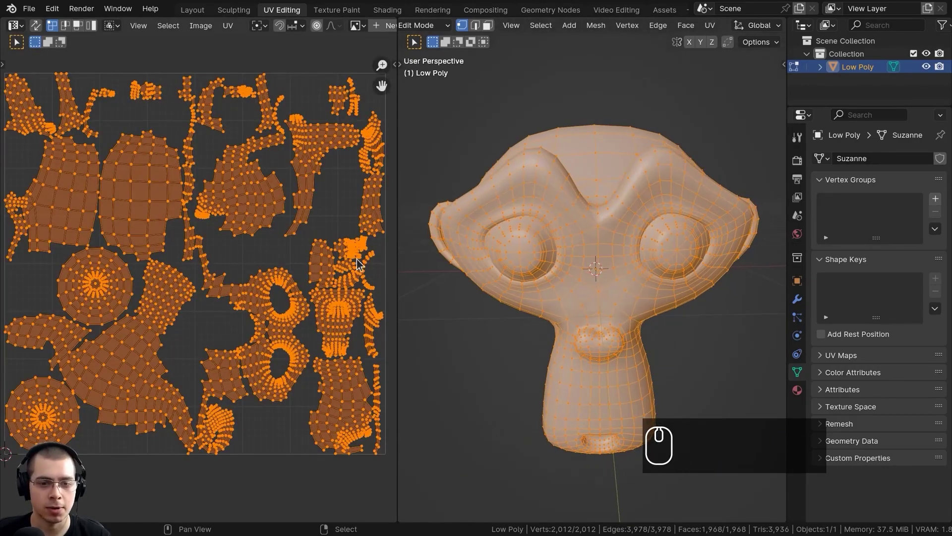
left_click(193, 9)
middle_click_drag(333, 194, 349, 202)
key("shift+d")
right_click(405, 147)
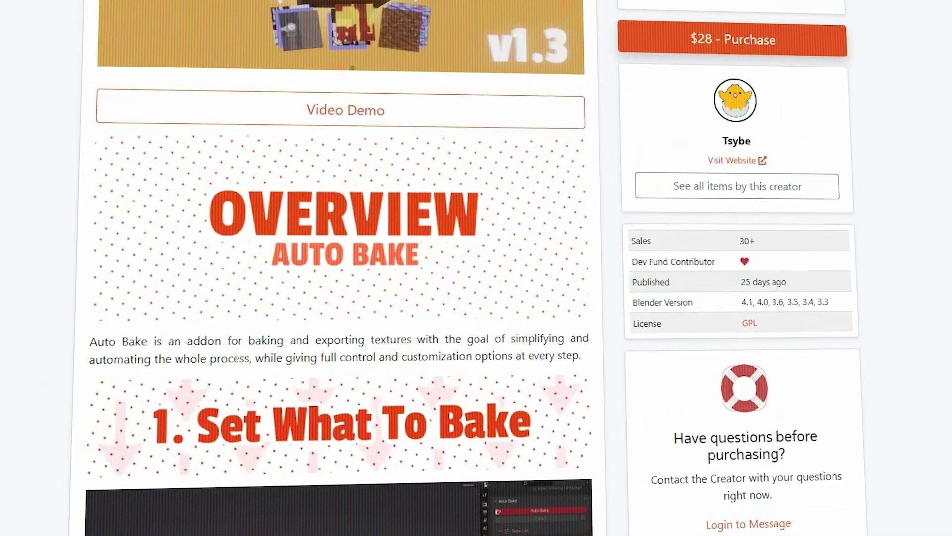
Scroll the Auto Bake product page down to step 4, Review The Results.
scroll(256, 223, "down", 15)
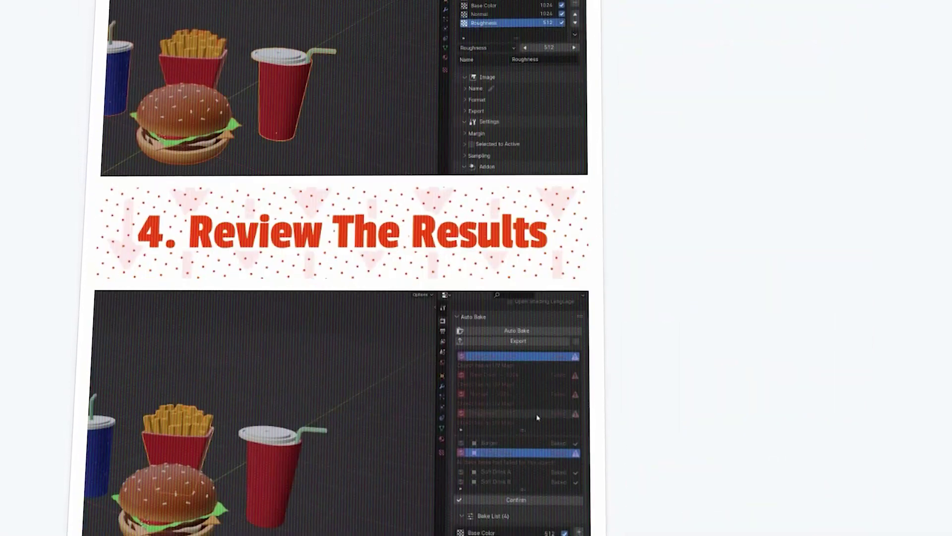